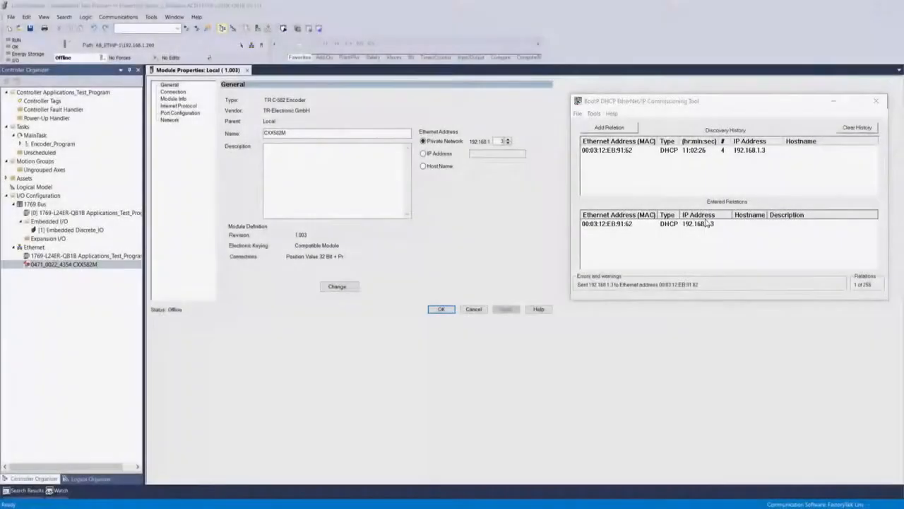
Look through the TR Electronic channel's videos for the CXX582M Ethernet IP encoder basic setup tutorial
{"action": "left_click", "coordinate": [706, 223]}
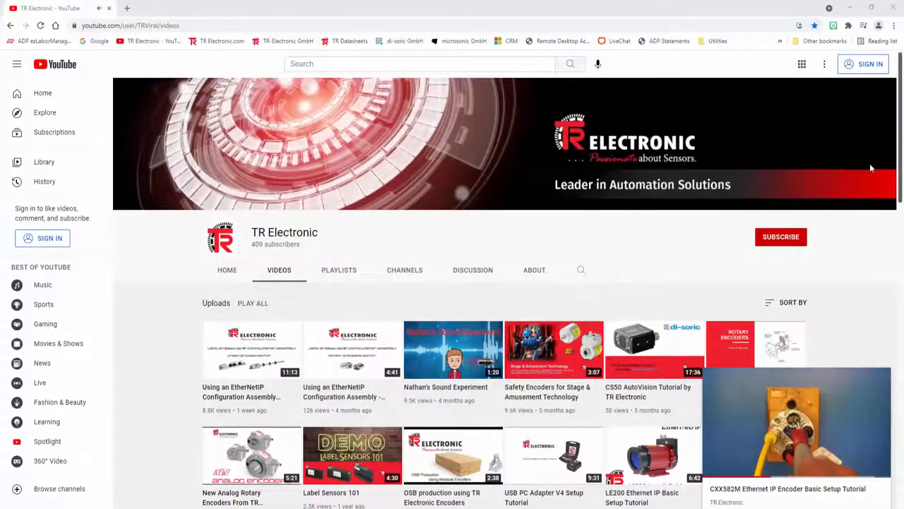
{"action": "scroll", "coordinate": [869, 168], "scroll_direction": "down", "scroll_amount": 4}
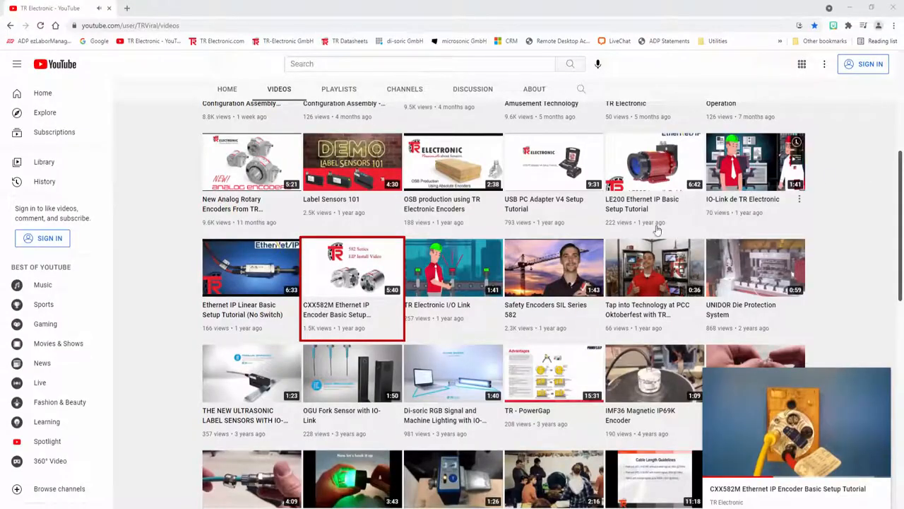
{"action": "mouse_move", "coordinate": [360, 270]}
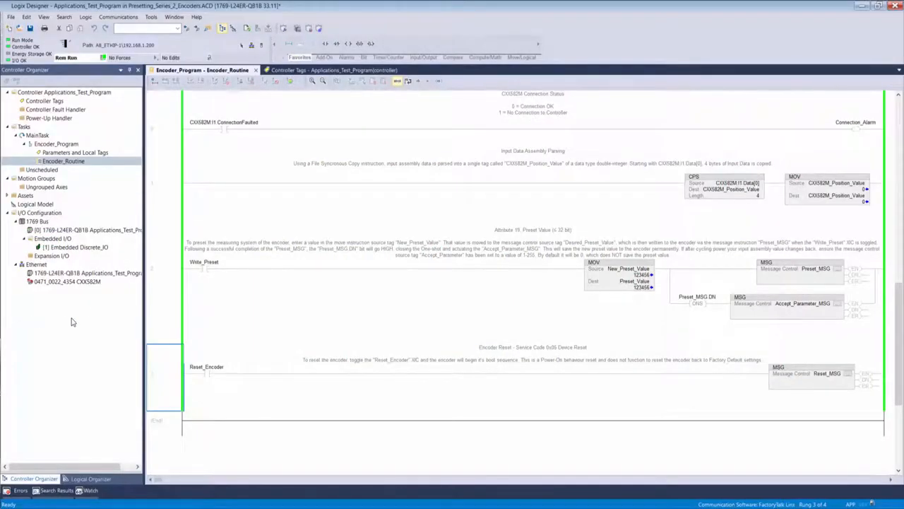
Open the properties of the CXX582M encoder module and take the controller project offline
{"action": "double_click", "coordinate": [83, 283]}
{"action": "right_click", "coordinate": [83, 283]}
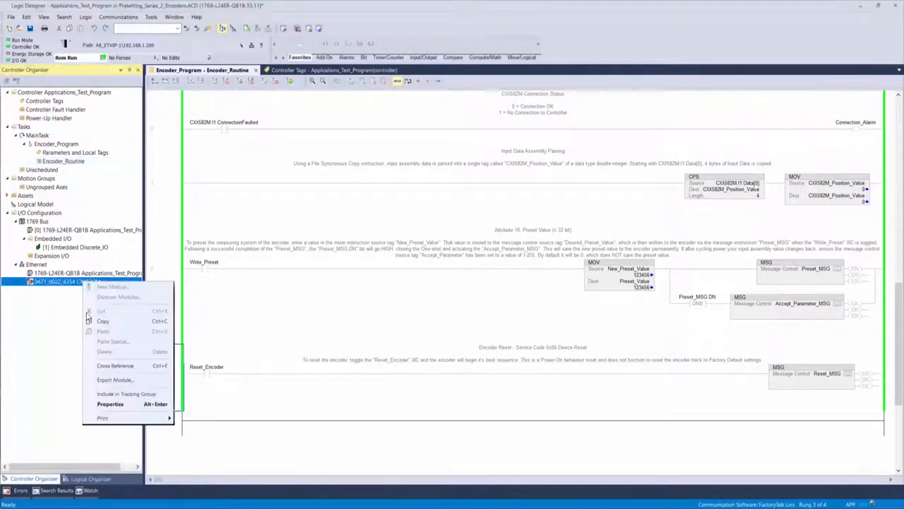
{"action": "left_click", "coordinate": [109, 404]}
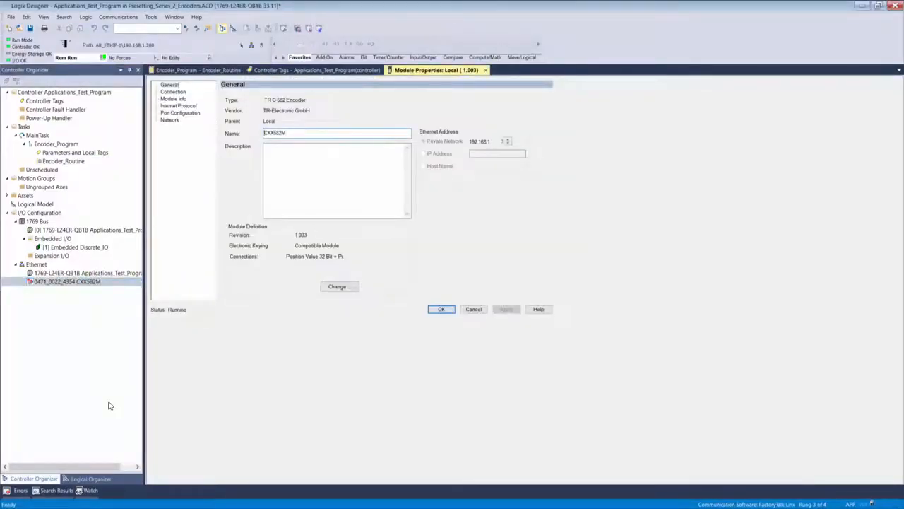
{"action": "left_click", "coordinate": [104, 59]}
{"action": "left_click", "coordinate": [120, 68]}
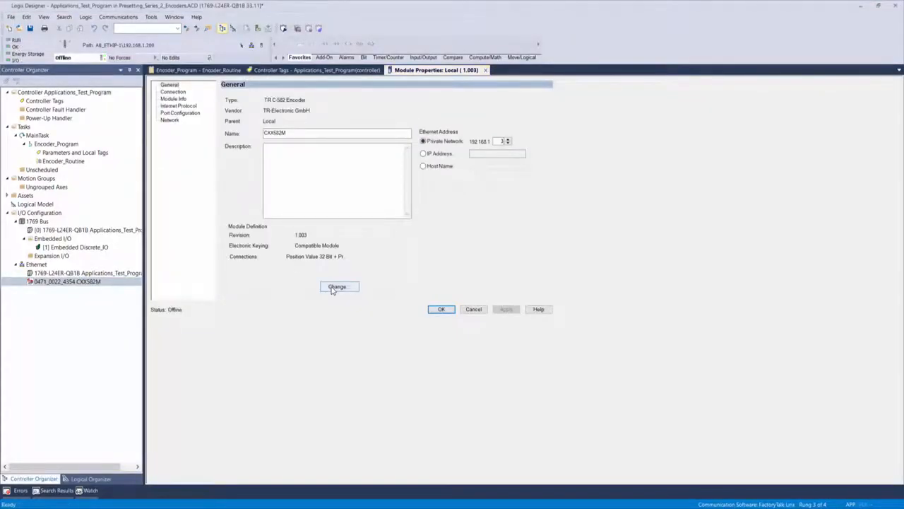
Open the module definition, widen the connection name column and choose Position Value 32 Bit + Preset 32 Bit
{"action": "left_click", "coordinate": [331, 286]}
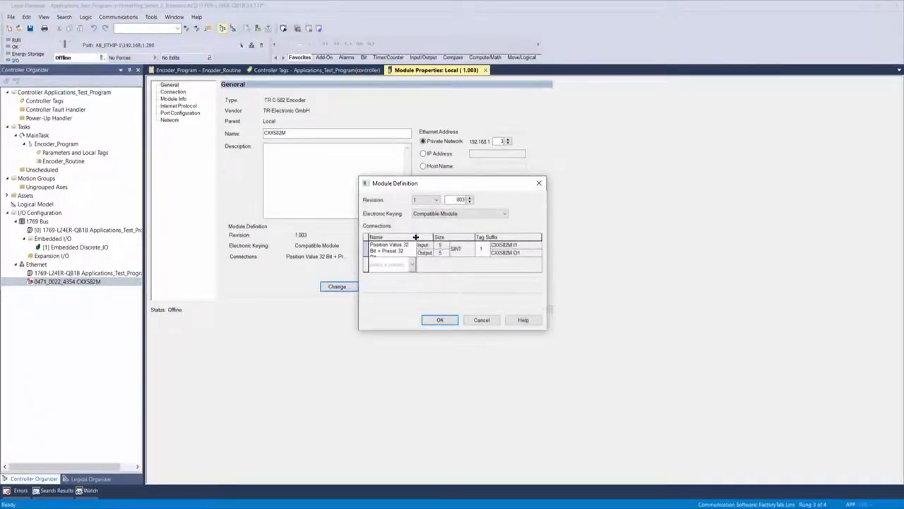
{"action": "left_click_drag", "start_coordinate": [417, 237], "coordinate": [455, 236]}
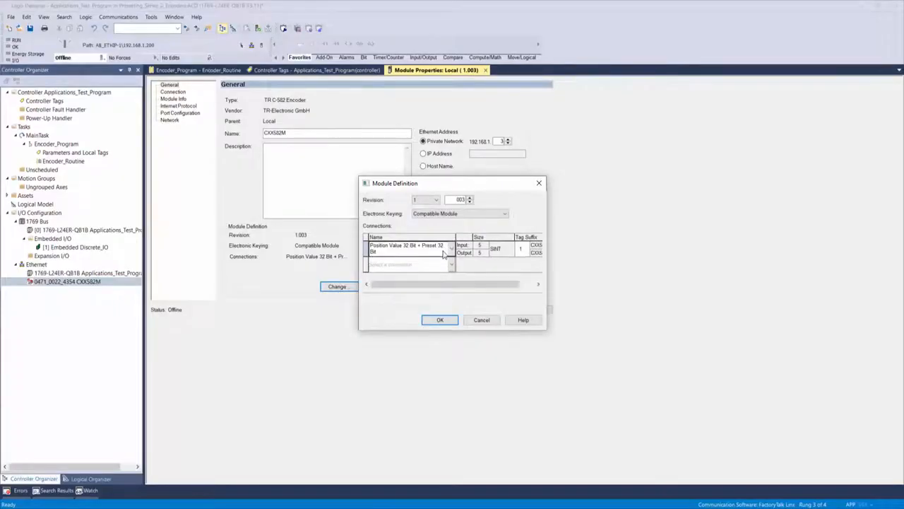
{"action": "left_click", "coordinate": [452, 246]}
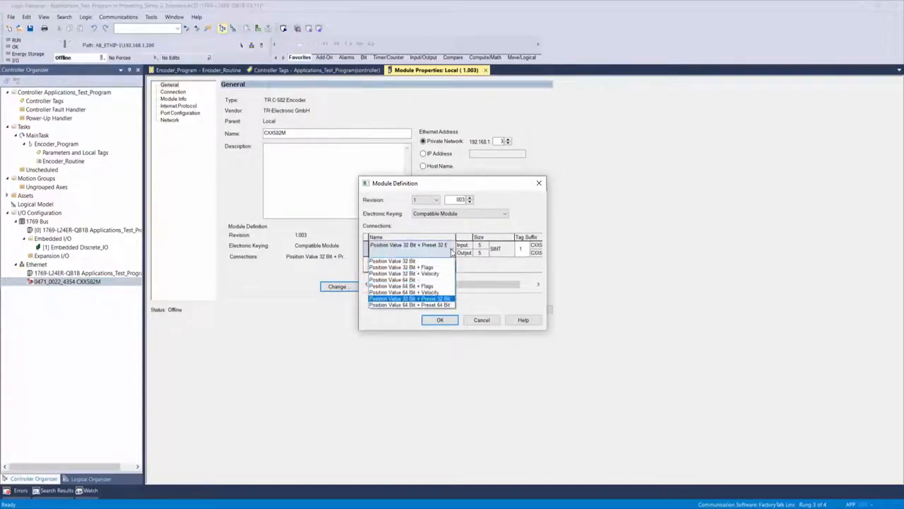
{"action": "left_click", "coordinate": [450, 301]}
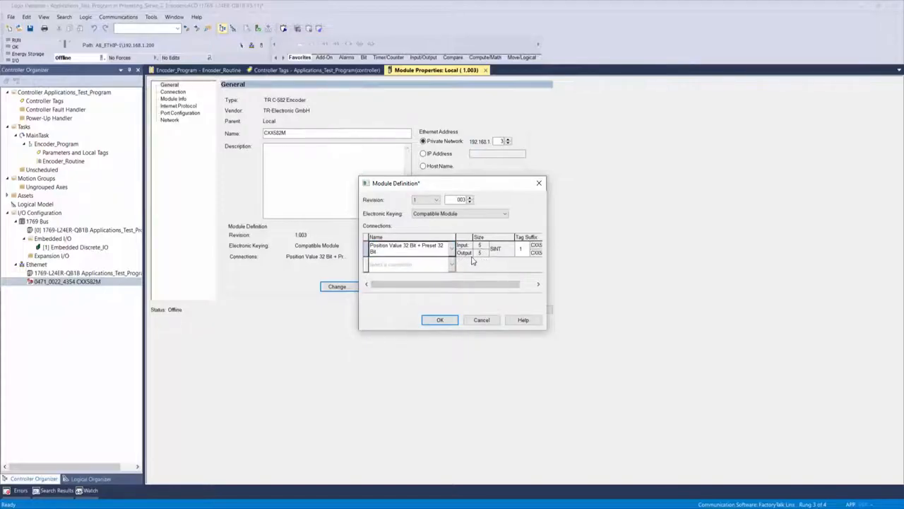
Switch the module's connection to Position Value 64 Bit + Preset 64 Bit
{"action": "left_click", "coordinate": [452, 251]}
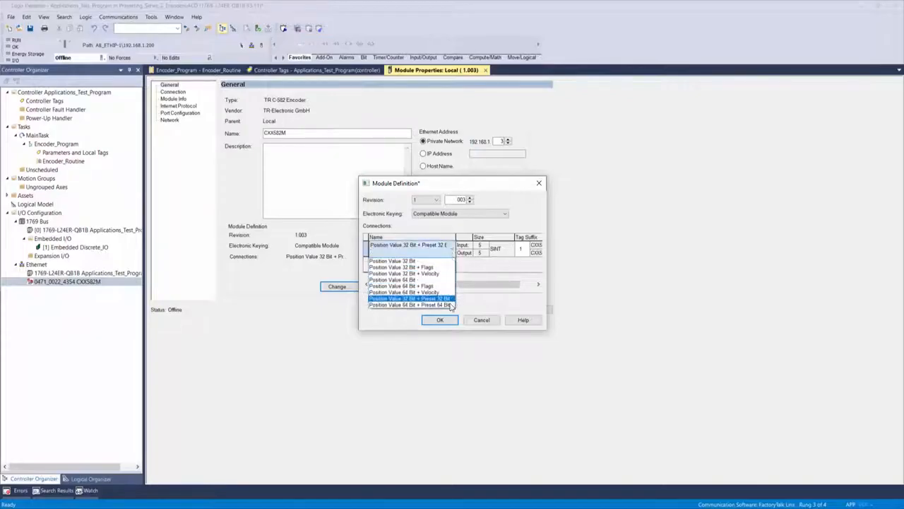
{"action": "left_click", "coordinate": [448, 305]}
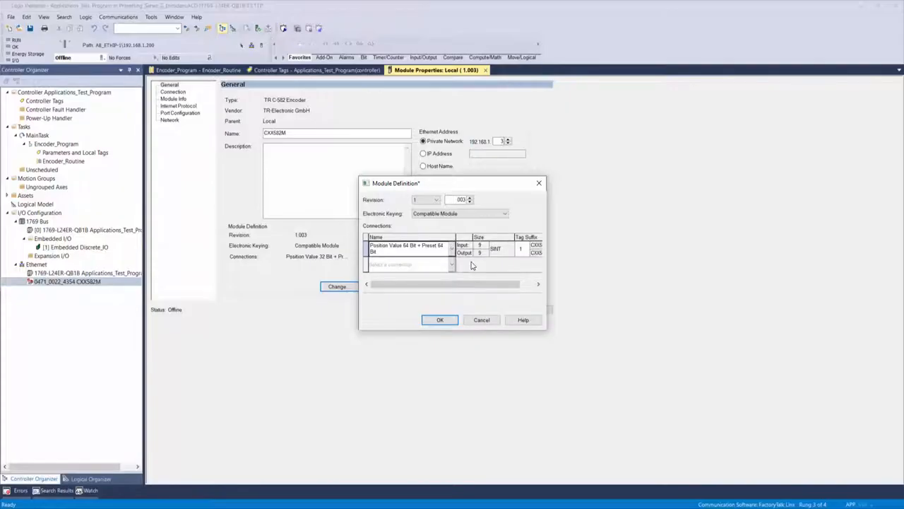
Set the module's connection to Position Value 32 Bit + Preset 32 Bit and accept the module definition change
{"action": "left_click", "coordinate": [452, 249]}
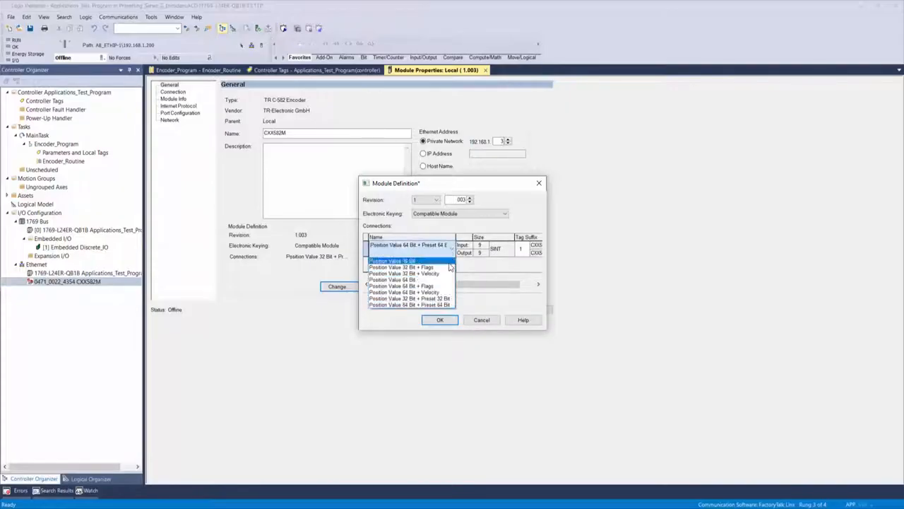
{"action": "left_click", "coordinate": [448, 299]}
{"action": "left_click", "coordinate": [440, 319]}
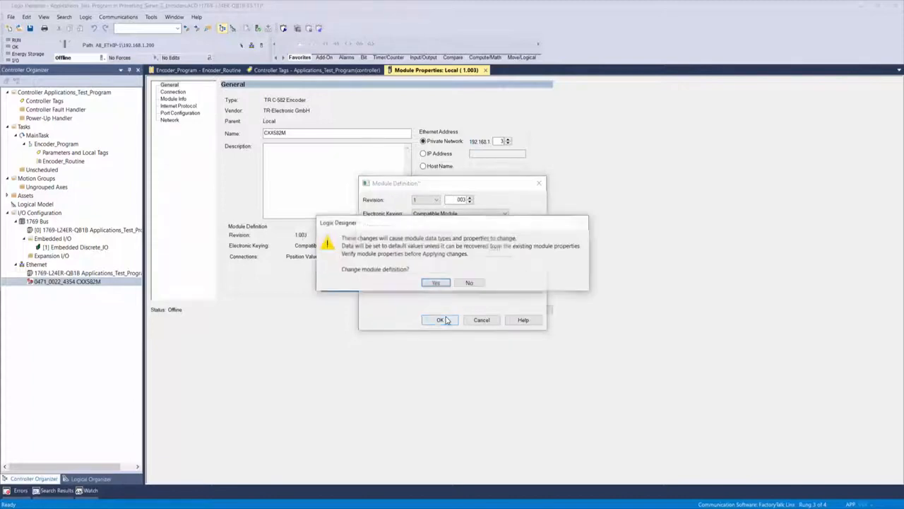
{"action": "left_click", "coordinate": [435, 282]}
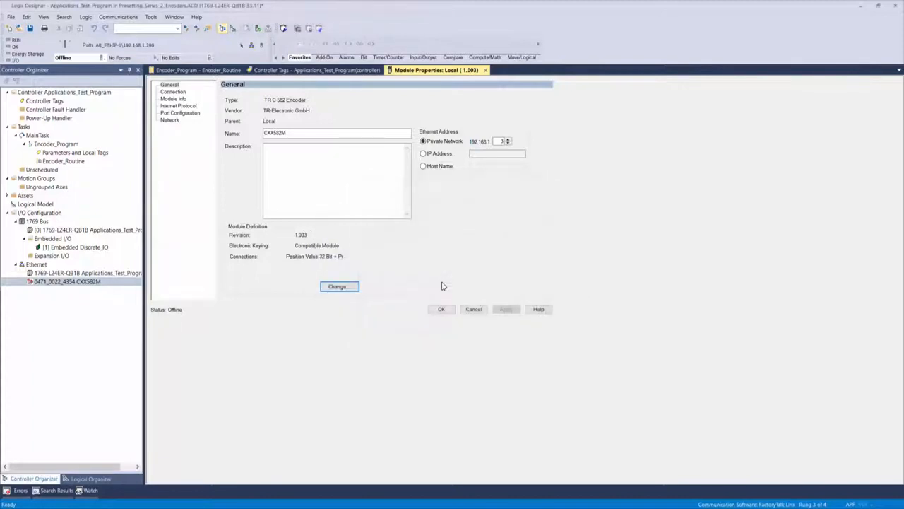
{"action": "left_click", "coordinate": [506, 309]}
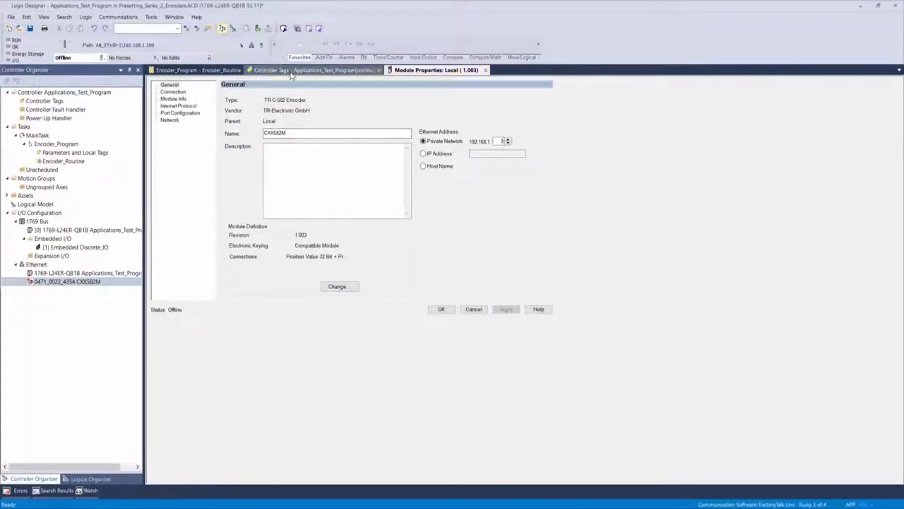
Examine the encoder's output assembly in the controller tags, highlighting CXX582M:O1.Data[0] to Data[3] and the control byte Data[4]
{"action": "left_click", "coordinate": [290, 71]}
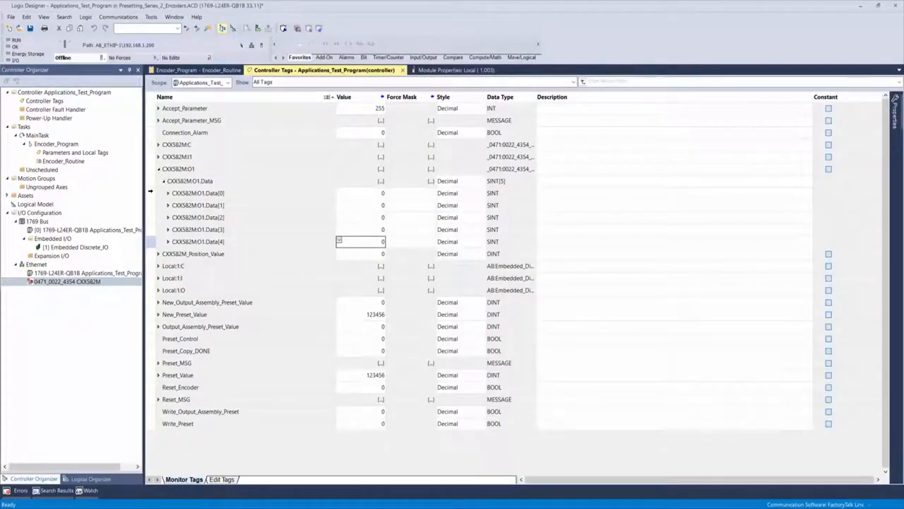
{"action": "left_click_drag", "start_coordinate": [150, 191], "coordinate": [151, 227]}
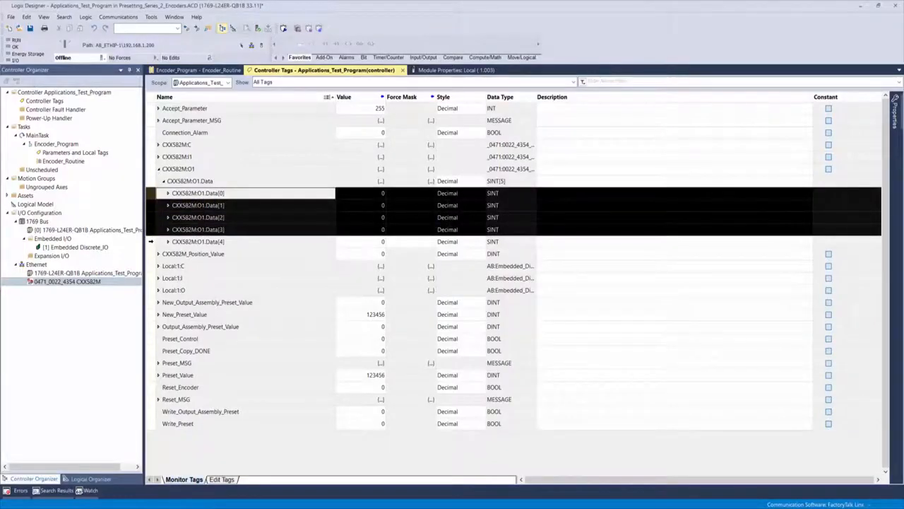
{"action": "left_click", "coordinate": [150, 242]}
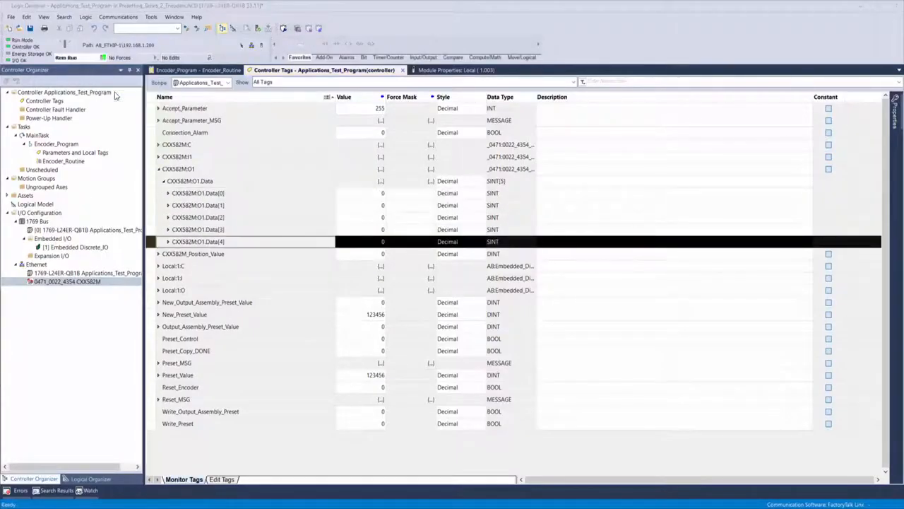
{"action": "left_click", "coordinate": [460, 429]}
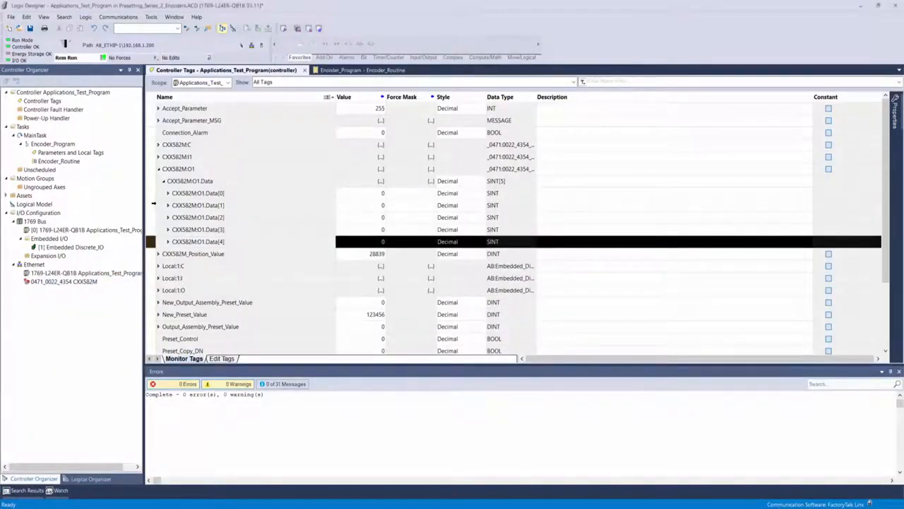
Highlight the encoder's output bytes and set the CXX582M:O1.Data[4] control byte to 1
{"action": "left_click_drag", "start_coordinate": [151, 193], "coordinate": [150, 230]}
{"action": "left_click", "coordinate": [150, 241]}
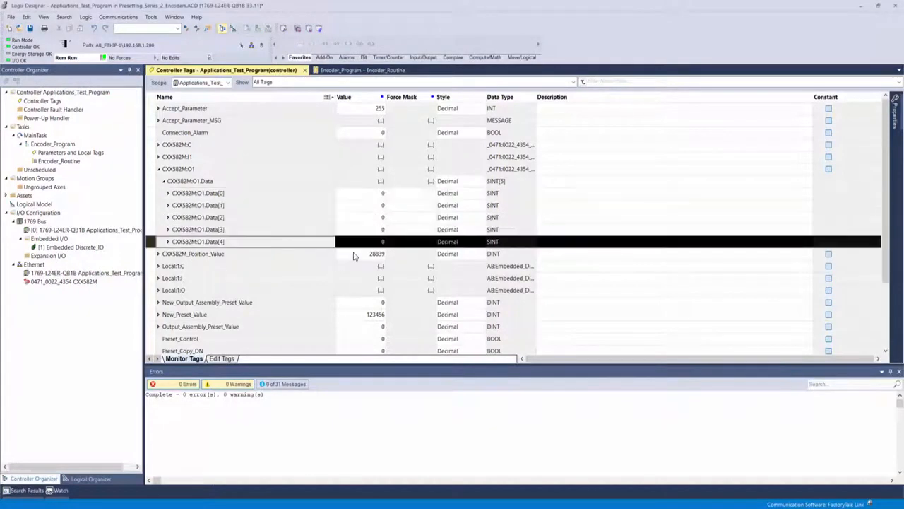
{"action": "left_click", "coordinate": [375, 242]}
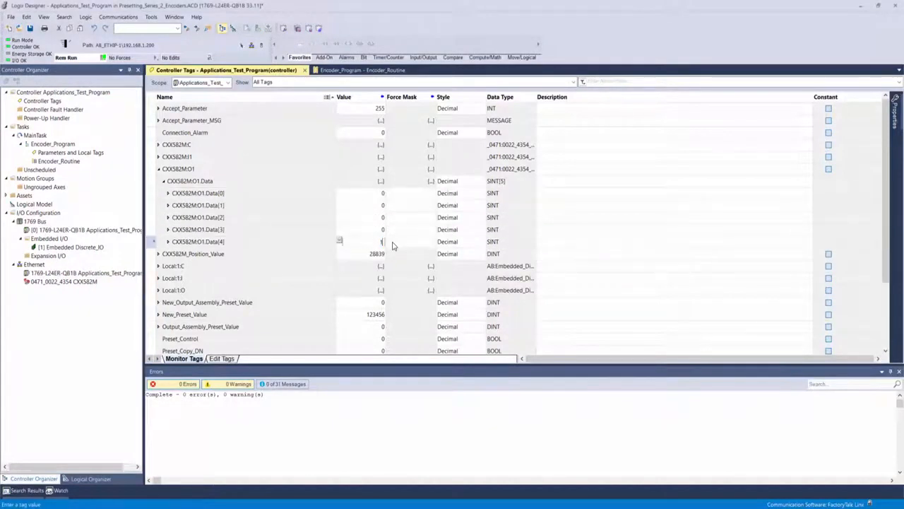
{"action": "type", "text": "1"}
{"action": "key", "text": "Return"}
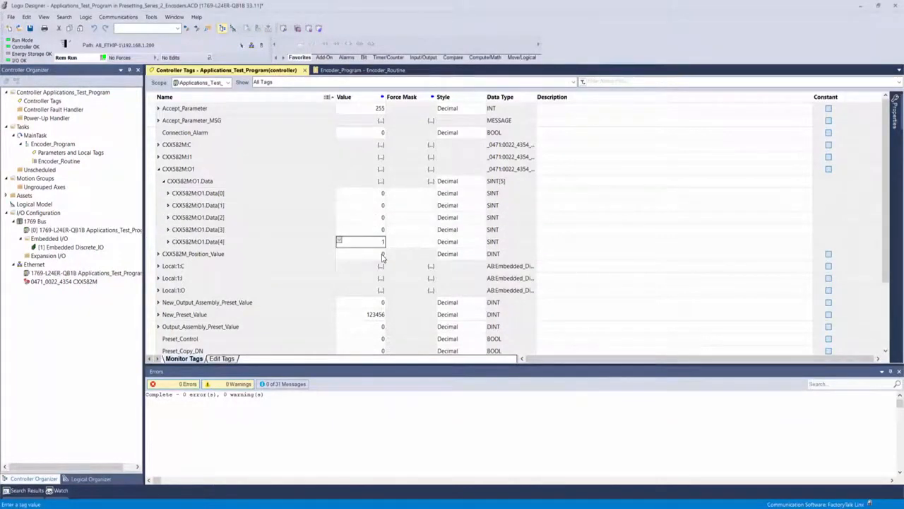
Check the CXX582M_Position_Value tag and set the CXX582M:O1.Data[4] control byte to 0
{"action": "left_click", "coordinate": [153, 253]}
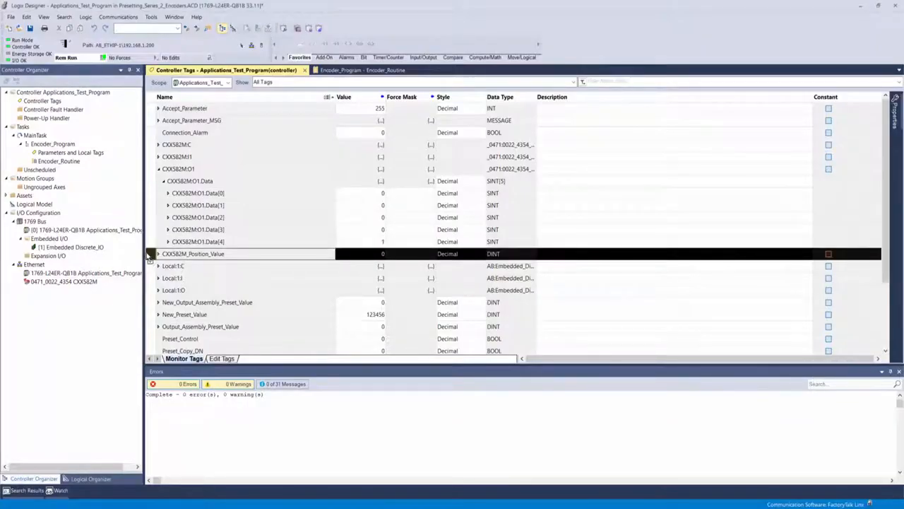
{"action": "left_click", "coordinate": [151, 242]}
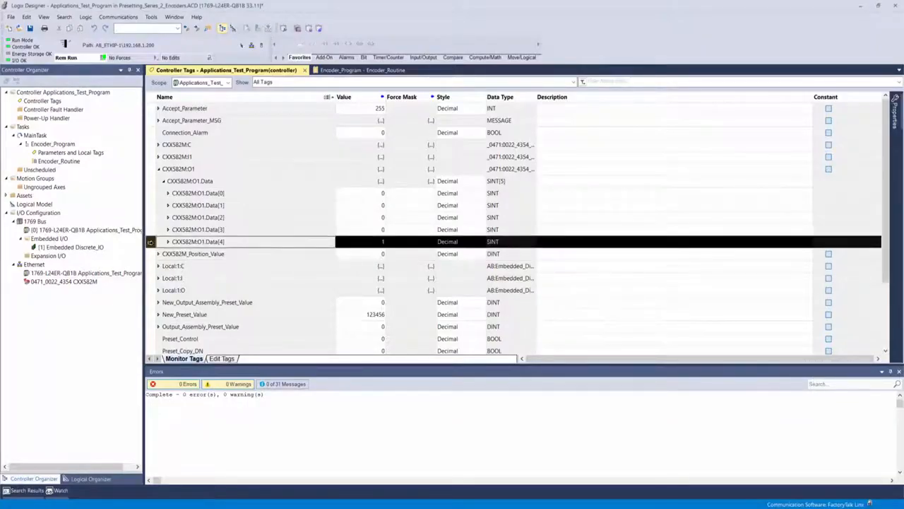
{"action": "left_click", "coordinate": [150, 242]}
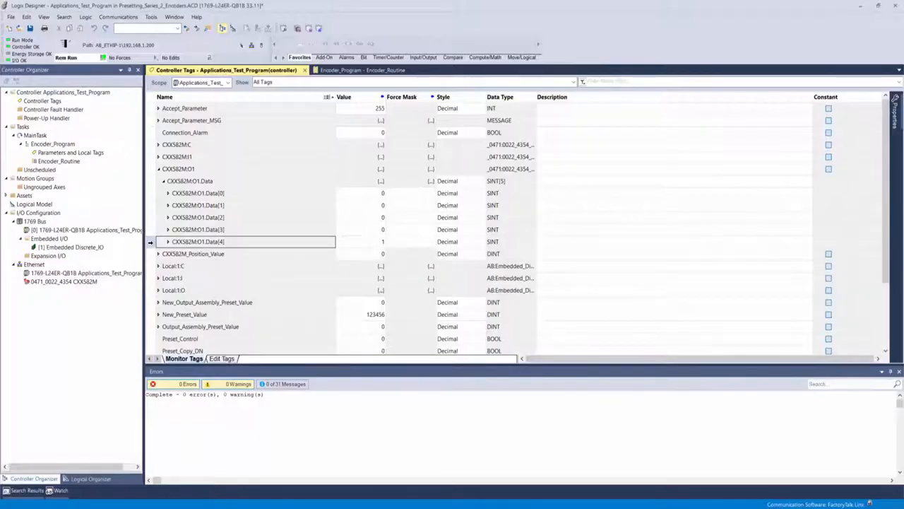
{"action": "left_click", "coordinate": [360, 242]}
{"action": "type", "text": "0"}
{"action": "key", "text": "Return"}
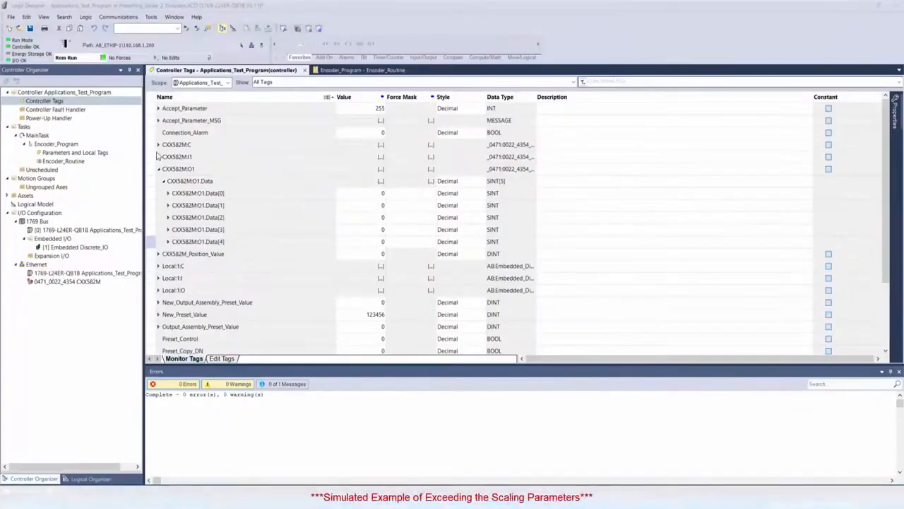
Expand the CXX582M:C configuration tag and examine the measuring units per span, total measuring range and CXX582M_Position_Value
{"action": "left_click", "coordinate": [158, 145]}
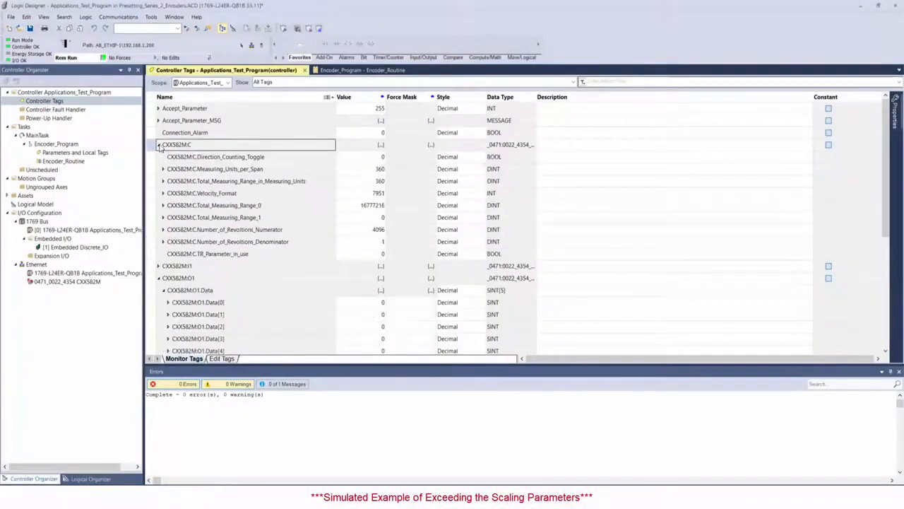
{"action": "left_click", "coordinate": [374, 182]}
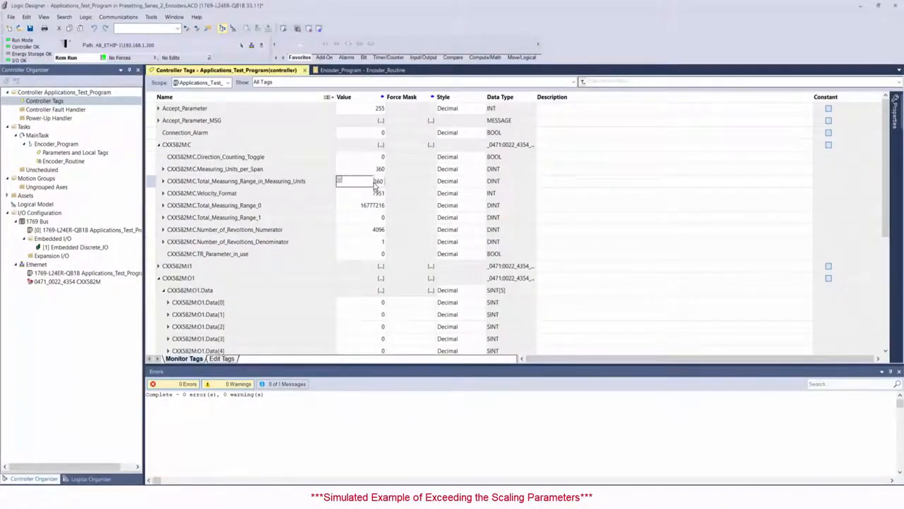
{"action": "key", "text": "Up"}
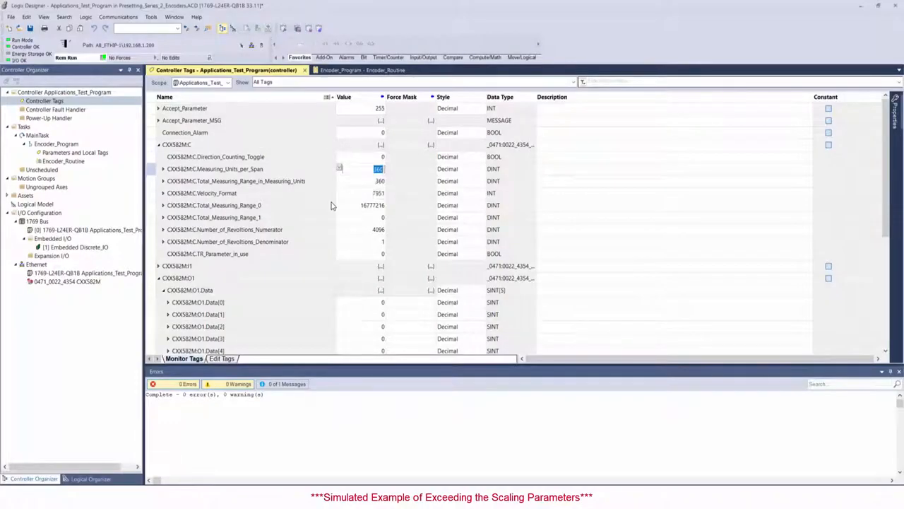
{"action": "scroll", "coordinate": [329, 212], "scroll_direction": "down", "scroll_amount": 3}
{"action": "left_click", "coordinate": [270, 265]}
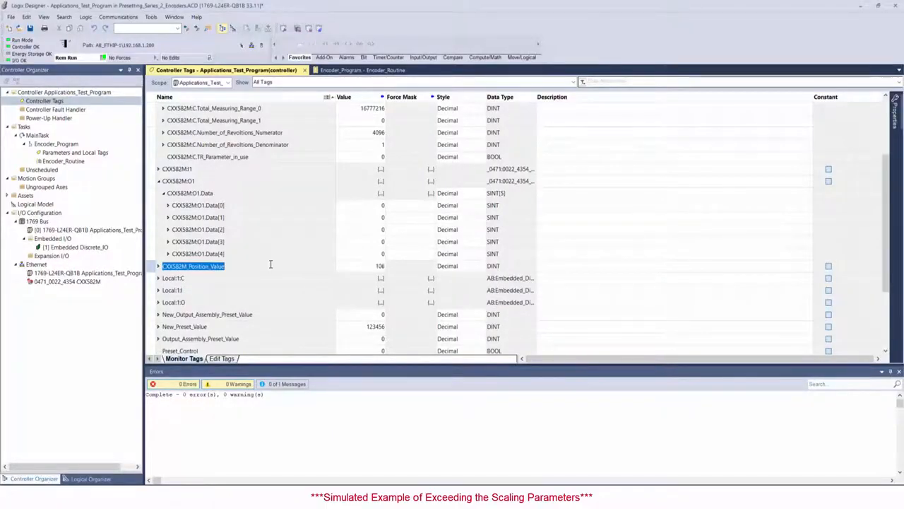
Open Encoder_Routine, highlight the New_Preset_Value source and toggle the Write_Preset contact to send the preset to the encoder
{"action": "double_click", "coordinate": [70, 162]}
{"action": "double_click", "coordinate": [637, 262]}
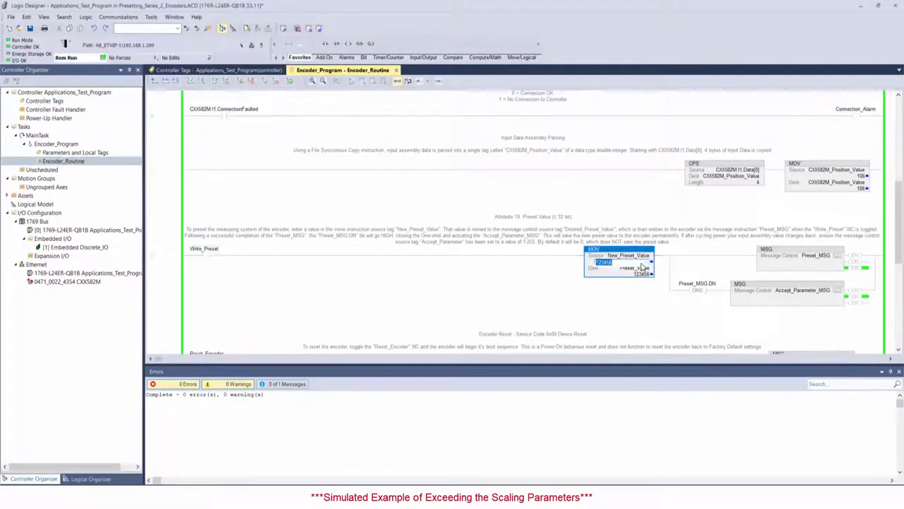
{"action": "left_click", "coordinate": [204, 256]}
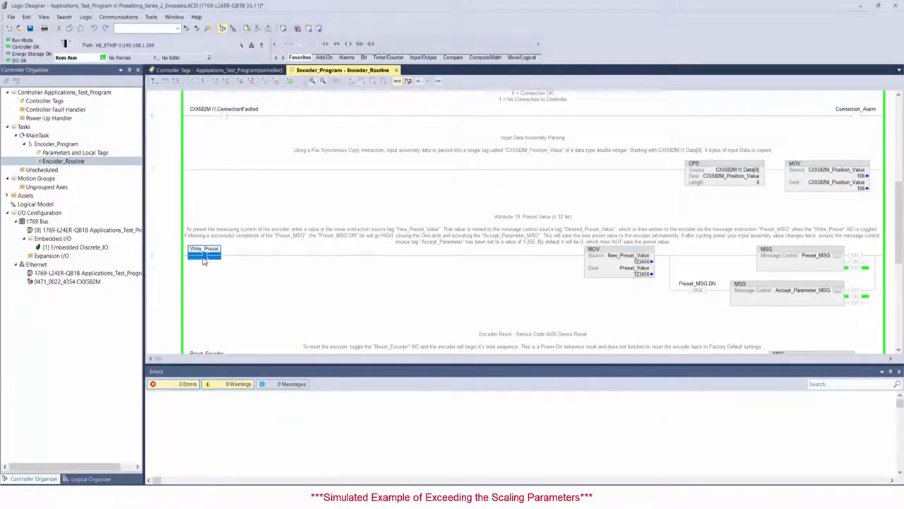
{"action": "key", "text": "ctrl+t"}
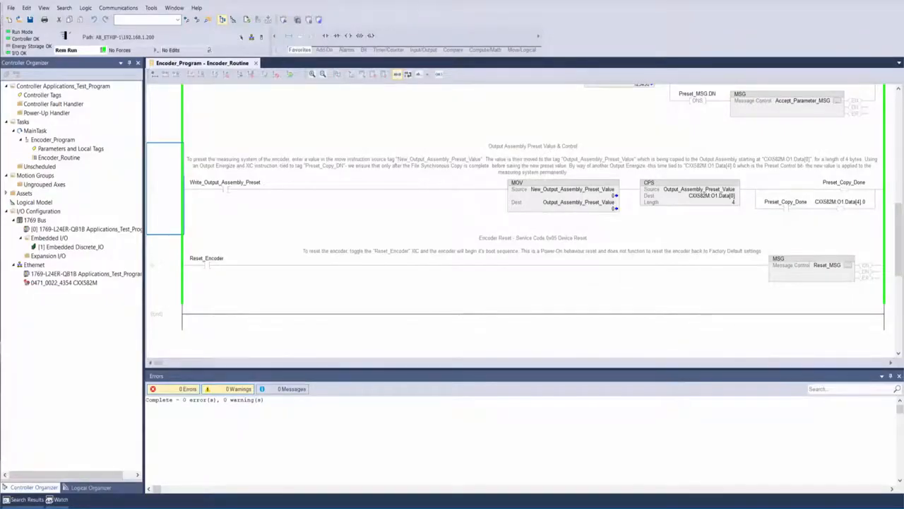
On the output assembly preset rung, set the MOV source New_Output_Assembly_Preset_Value to 8000000
{"action": "left_click", "coordinate": [160, 191]}
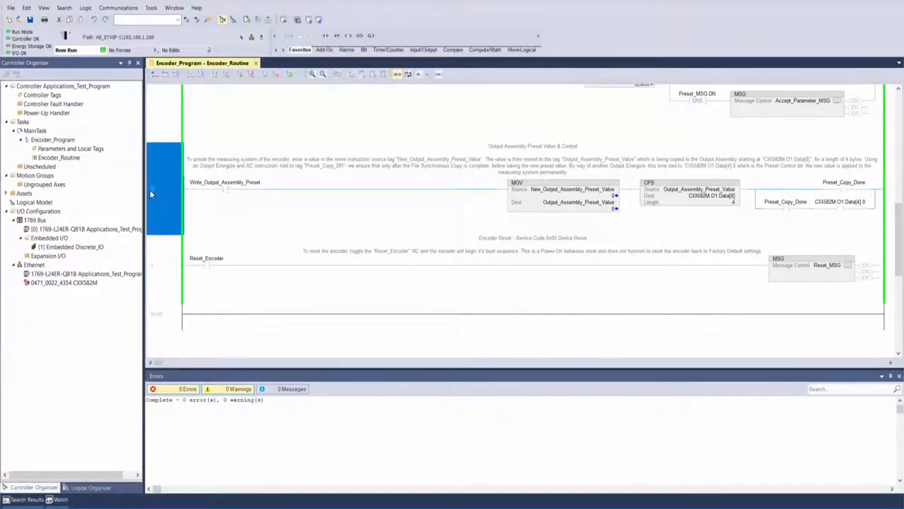
{"action": "left_click", "coordinate": [607, 197]}
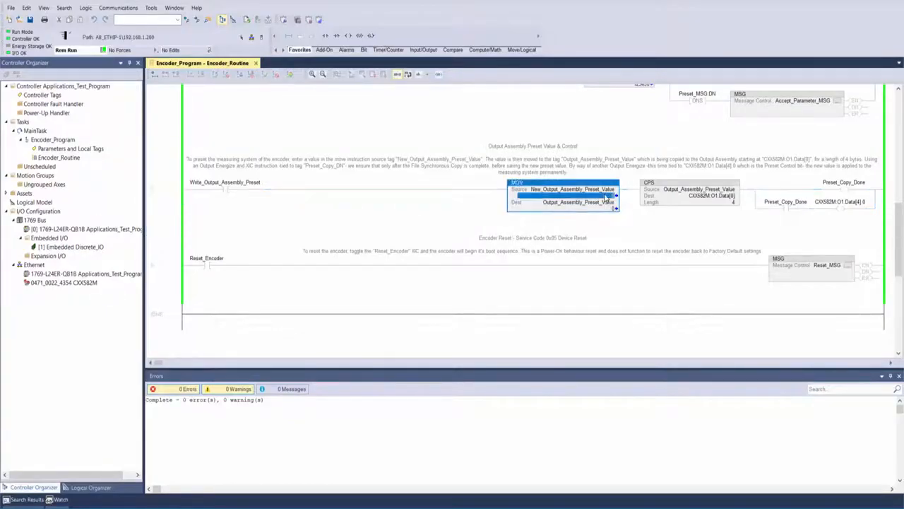
{"action": "double_click", "coordinate": [582, 196]}
{"action": "type", "text": "8"}
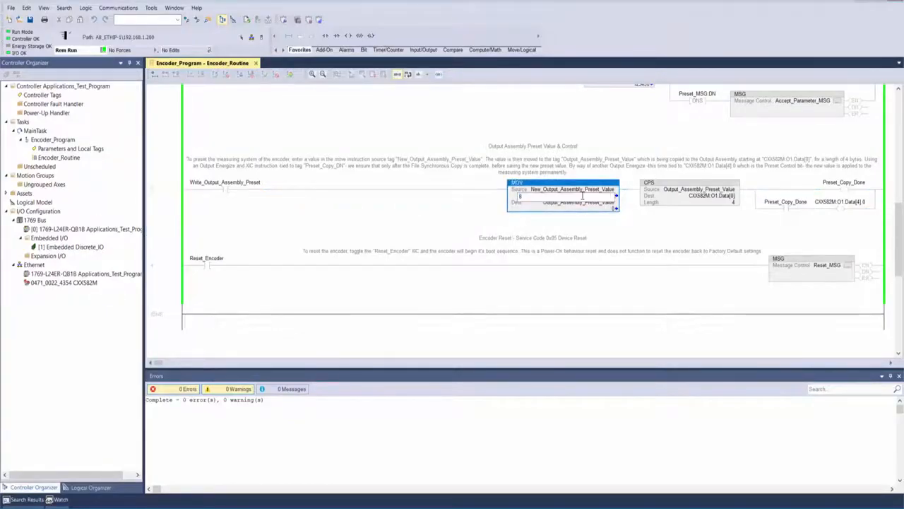
{"action": "type", "text": "000000"}
{"action": "key", "text": "Return"}
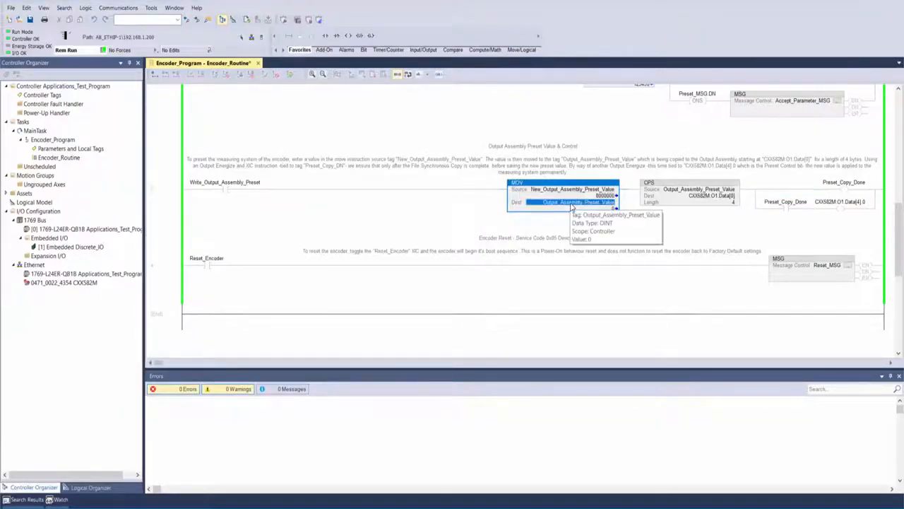
Examine the CPS destination and length, the Preset_Copy_Done coil and contact, and the CXX582M:O1.Data[4].0 coil
{"action": "left_click", "coordinate": [679, 196]}
{"action": "left_click", "coordinate": [697, 198]}
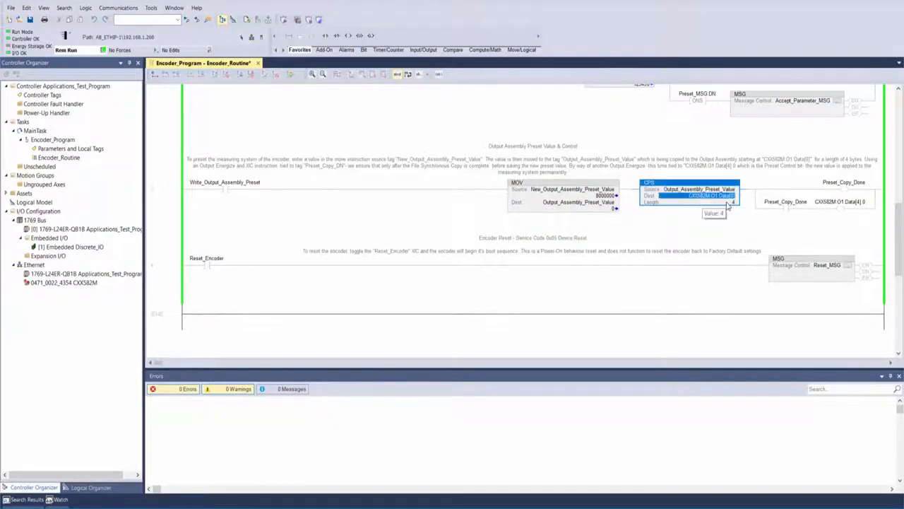
{"action": "left_click", "coordinate": [728, 203]}
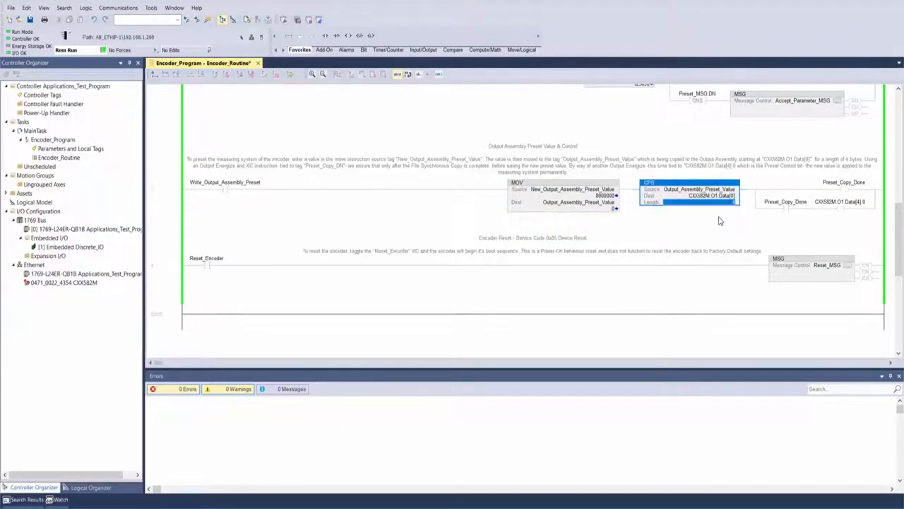
{"action": "left_click", "coordinate": [843, 186]}
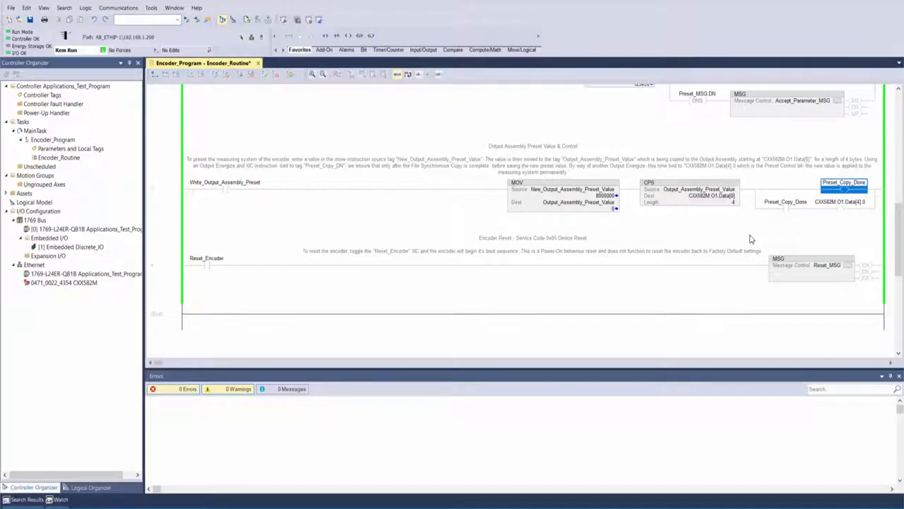
{"action": "left_click", "coordinate": [787, 207]}
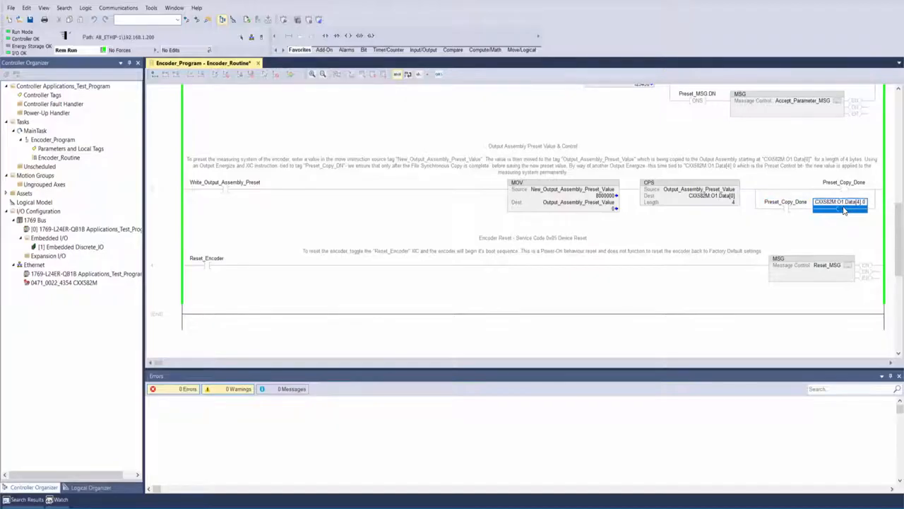
Toggle the Write_Output_Assembly_Preset contact to send the new preset through the output assembly
{"action": "left_click", "coordinate": [233, 191]}
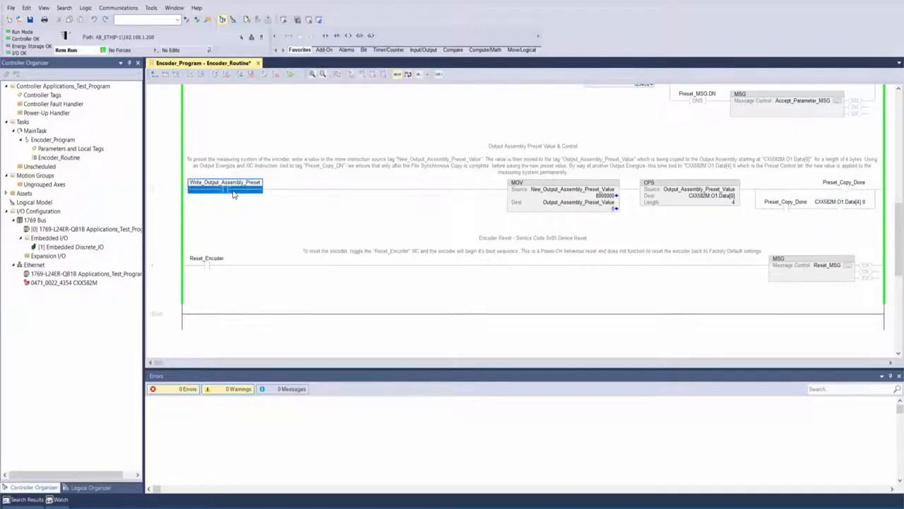
{"action": "key", "text": "ctrl+t"}
{"action": "scroll", "coordinate": [465, 216], "scroll_direction": "up", "scroll_amount": 5}
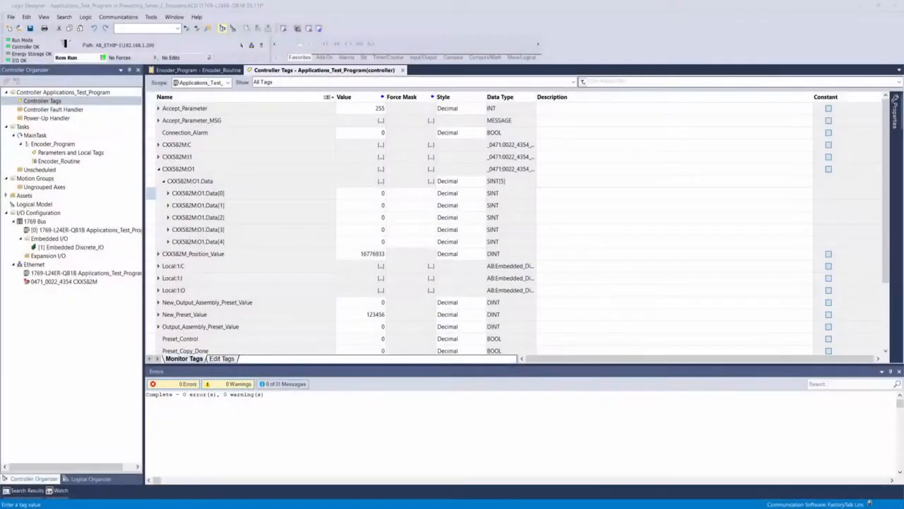
Convert 8,000,000 to hexadecimal in Calculator and change the display style of CXX582M:O1.Data to Hex
{"action": "type", "text": "8"}
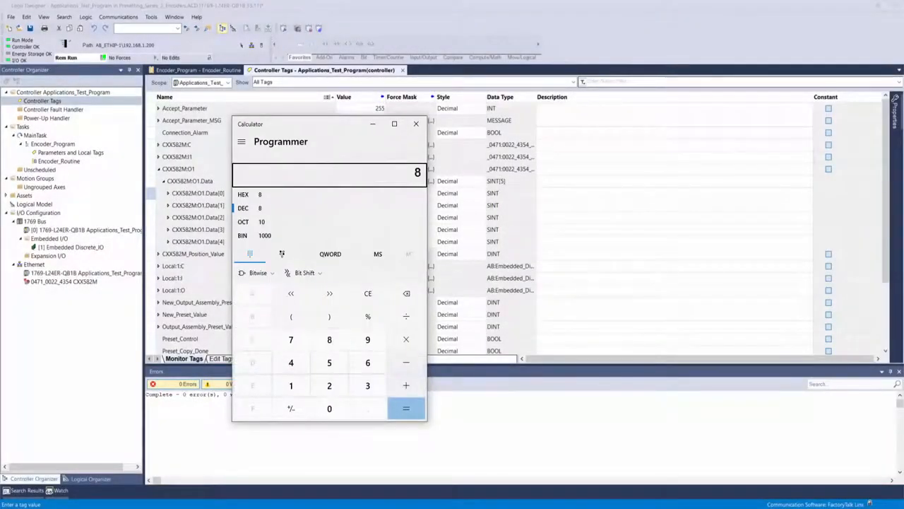
{"action": "type", "text": ",000,000"}
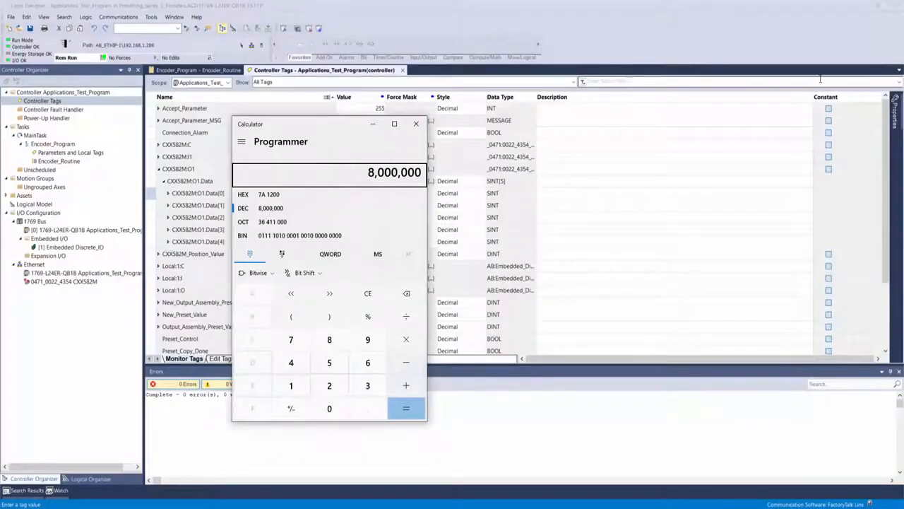
{"action": "left_click", "coordinate": [472, 182]}
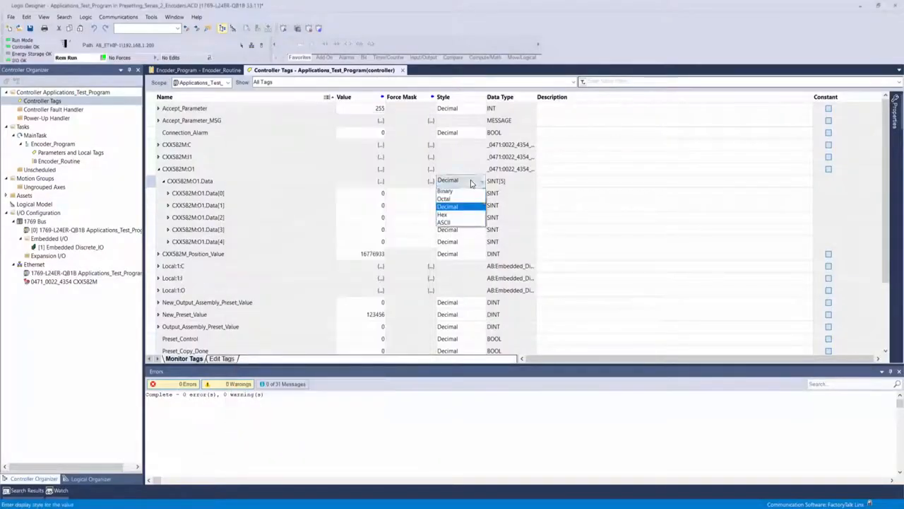
{"action": "left_click", "coordinate": [465, 216]}
{"action": "key", "text": "alt+Tab"}
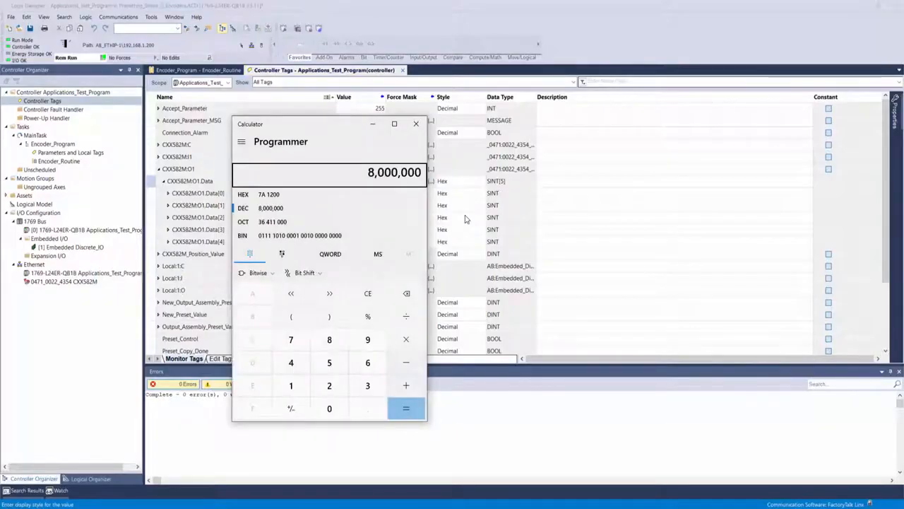
{"action": "key", "text": "alt+Tab"}
Enter the preset bytes by setting CXX582M:O1.Data[1] to 12 hex and CXX582M:O1.Data[2] to 7a hex
{"action": "left_click", "coordinate": [382, 205]}
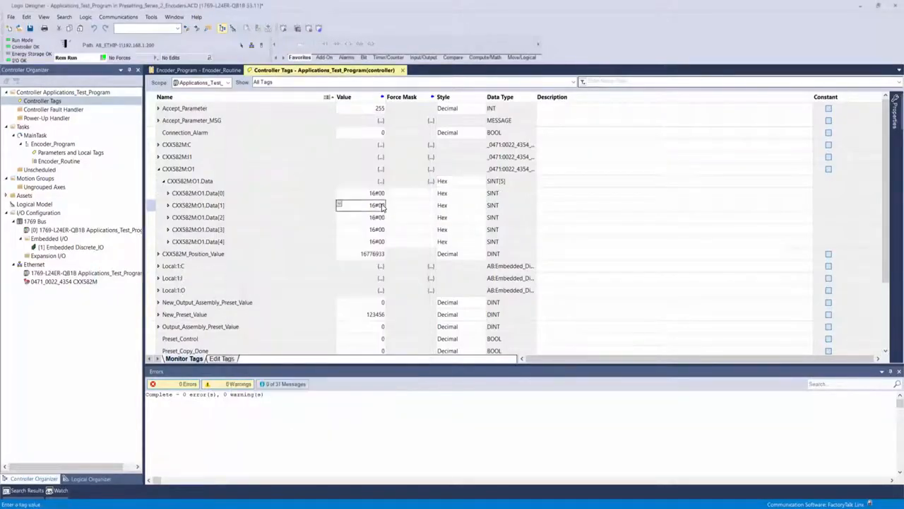
{"action": "left_click", "coordinate": [382, 207]}
{"action": "type", "text": "1"}
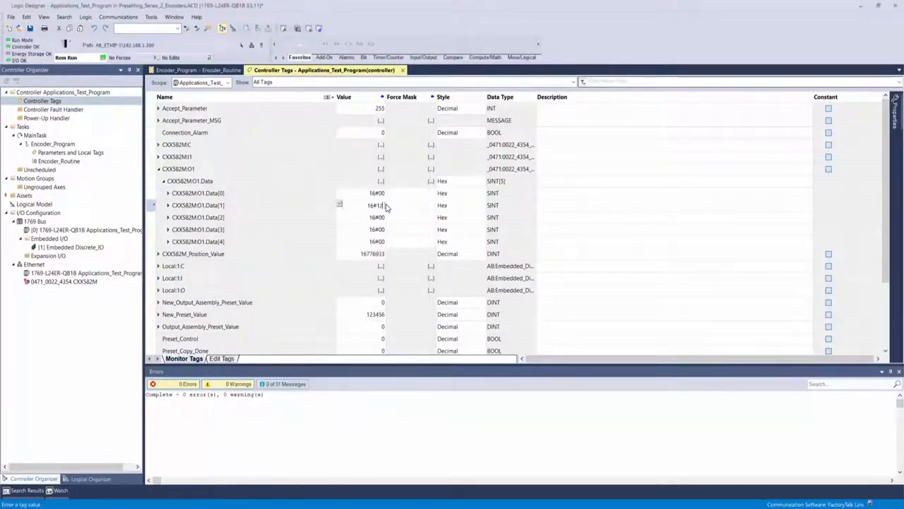
{"action": "type", "text": "2"}
{"action": "key", "text": "Return"}
{"action": "key", "text": "alt+Tab"}
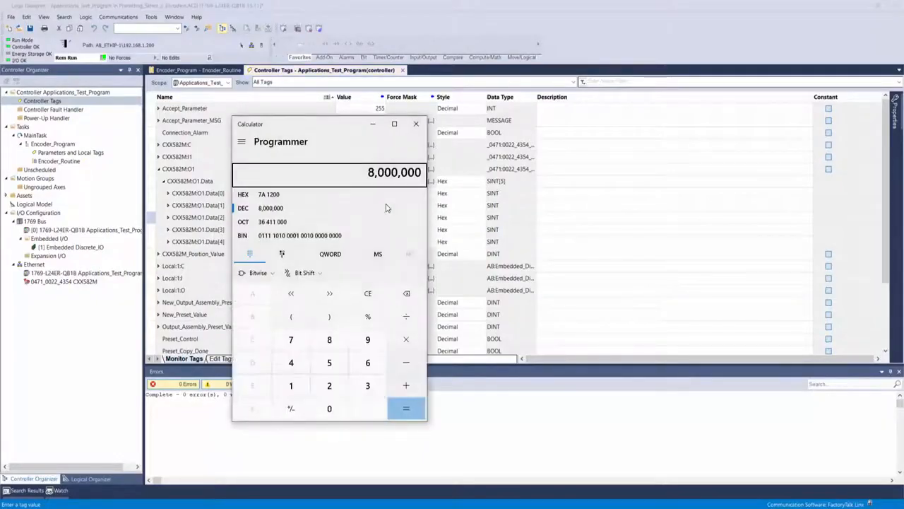
{"action": "key", "text": "alt+Tab"}
{"action": "type", "text": "7"}
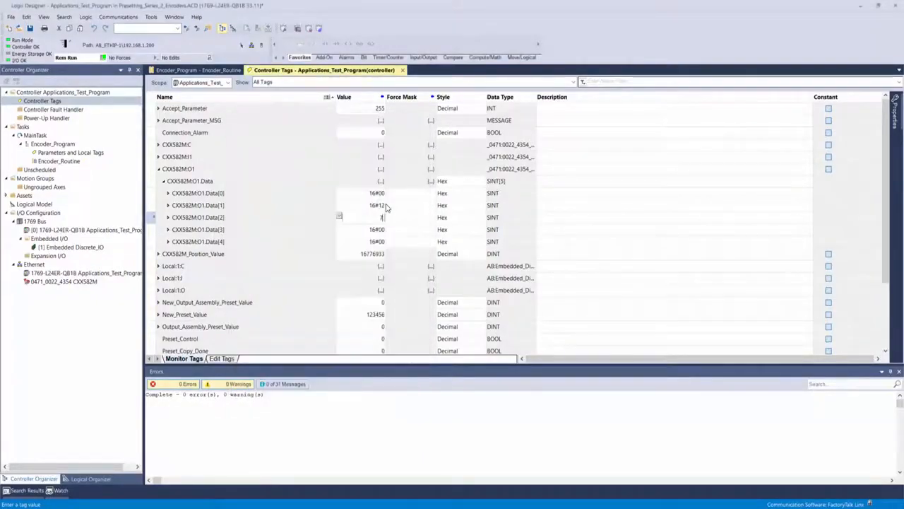
{"action": "type", "text": "a"}
{"action": "key", "text": "Return"}
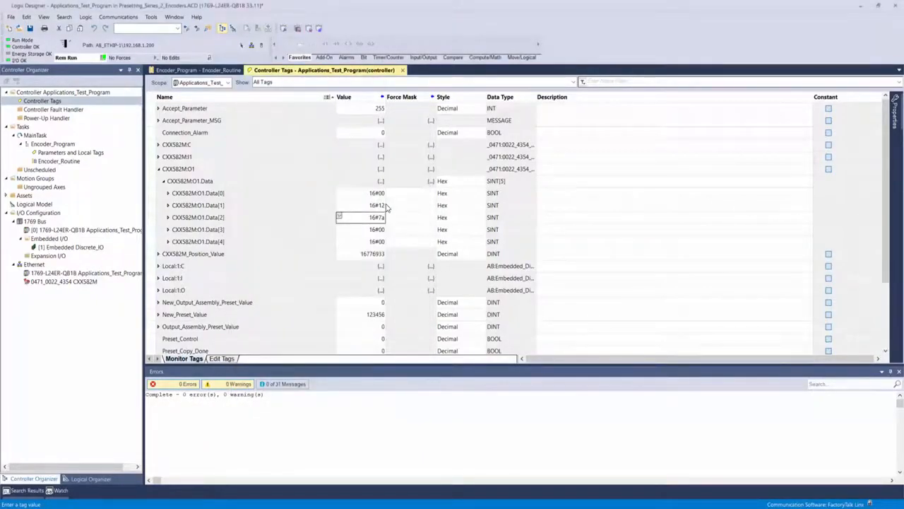
Set the CXX582M:O1.Data[4] control byte to 1 and highlight the CXX582M_Position_Value tag
{"action": "key", "text": "Down"}
{"action": "key", "text": "Down"}
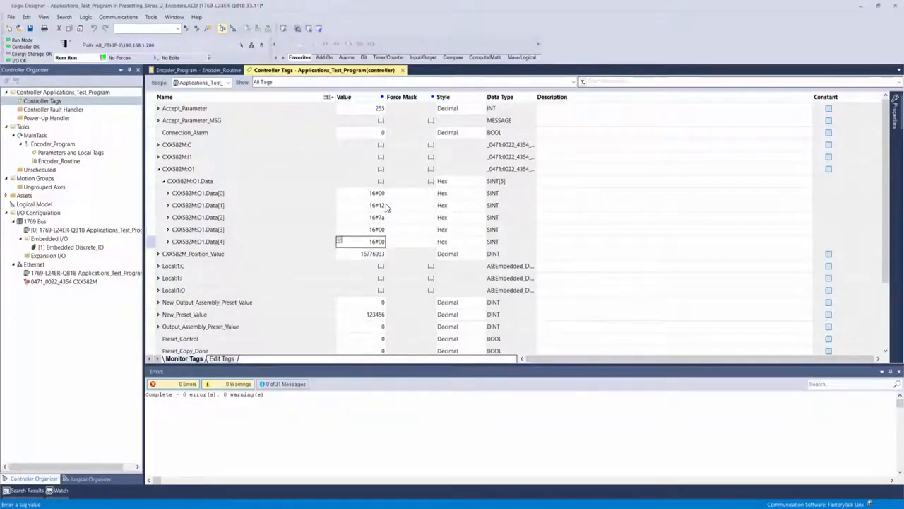
{"action": "type", "text": "1"}
{"action": "key", "text": "Return"}
{"action": "left_click", "coordinate": [151, 253]}
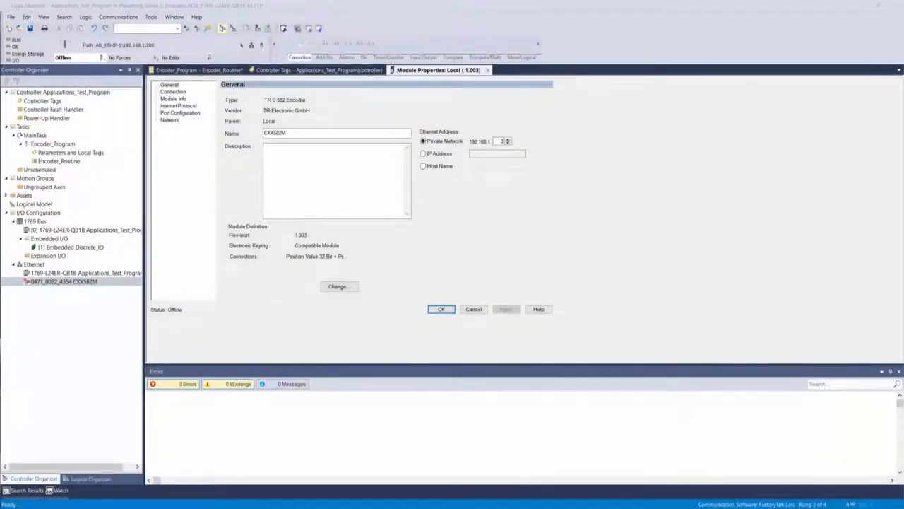
{"action": "left_click", "coordinate": [346, 287]}
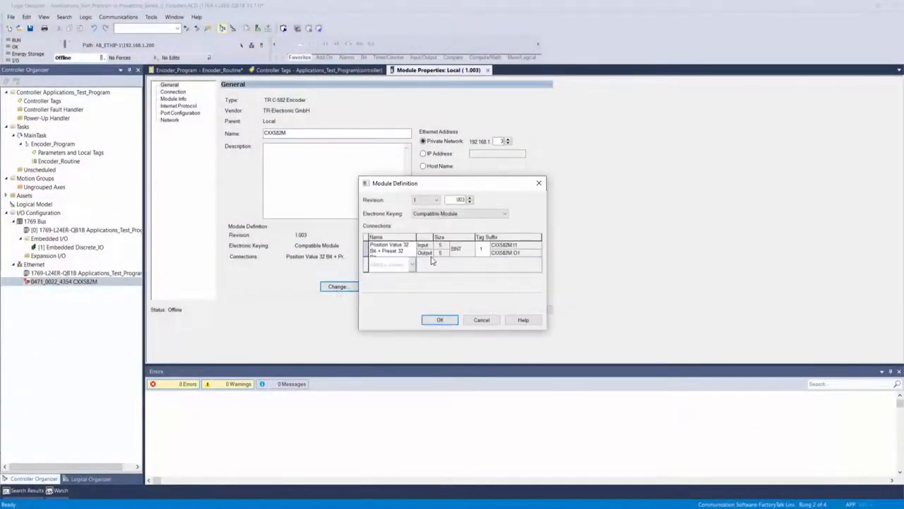
{"action": "left_click_drag", "start_coordinate": [417, 237], "coordinate": [485, 241]}
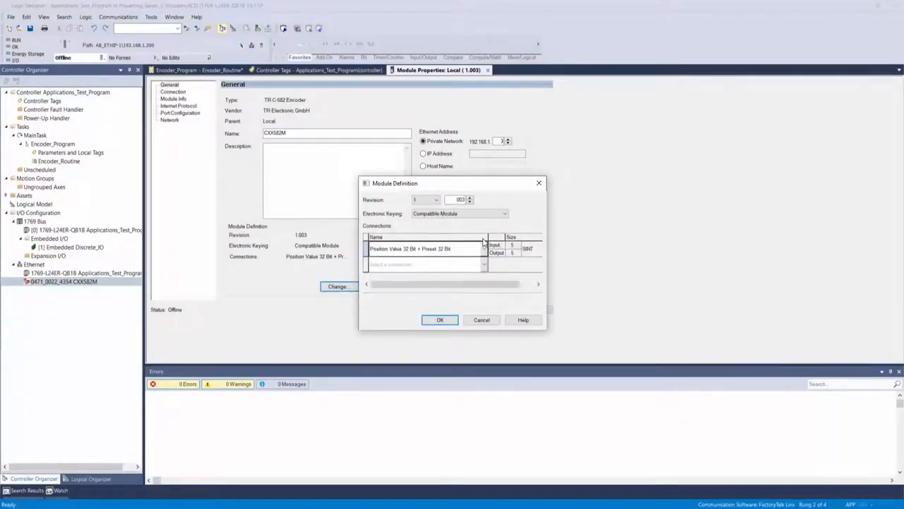
{"action": "left_click", "coordinate": [484, 249]}
{"action": "left_click", "coordinate": [441, 273]}
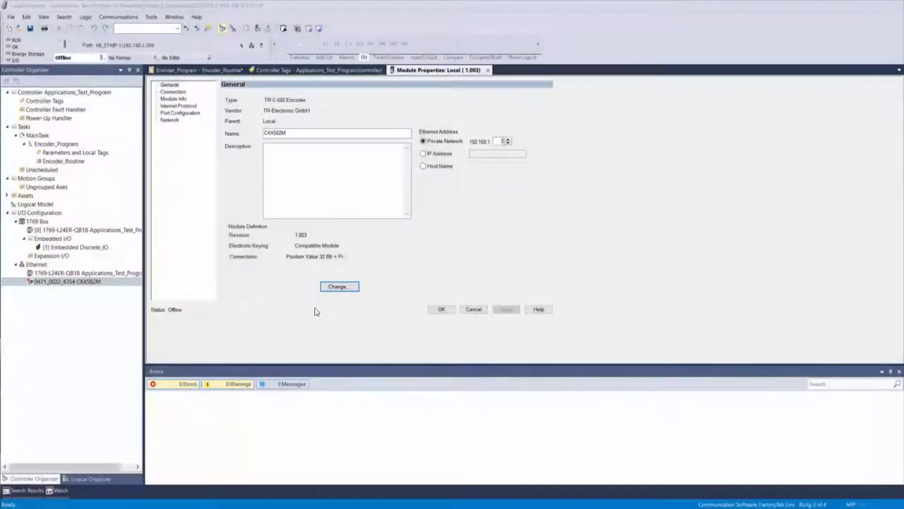
Change the CXX582M module definition's connection to Position Value 32 Bit + Velocity and accept the module properties
{"action": "left_click", "coordinate": [339, 287]}
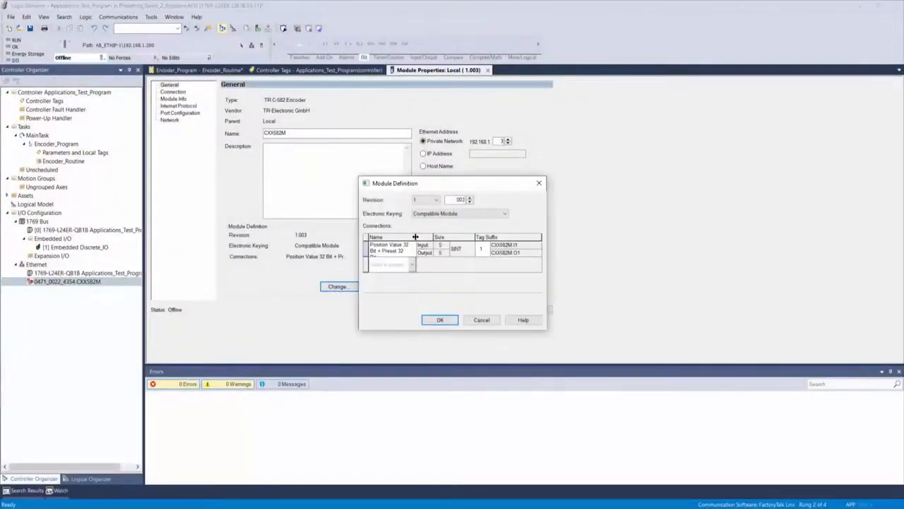
{"action": "left_click_drag", "start_coordinate": [415, 237], "coordinate": [446, 237]}
{"action": "left_click", "coordinate": [455, 248]}
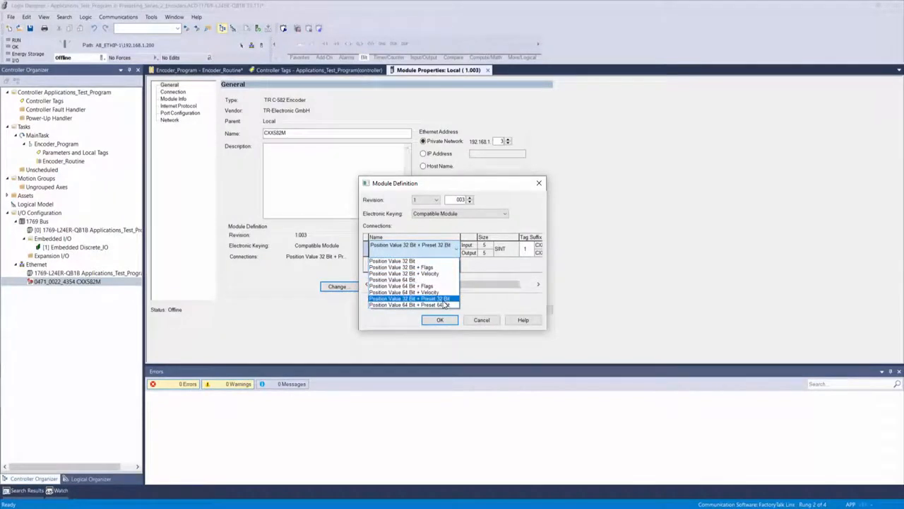
{"action": "left_click", "coordinate": [443, 274]}
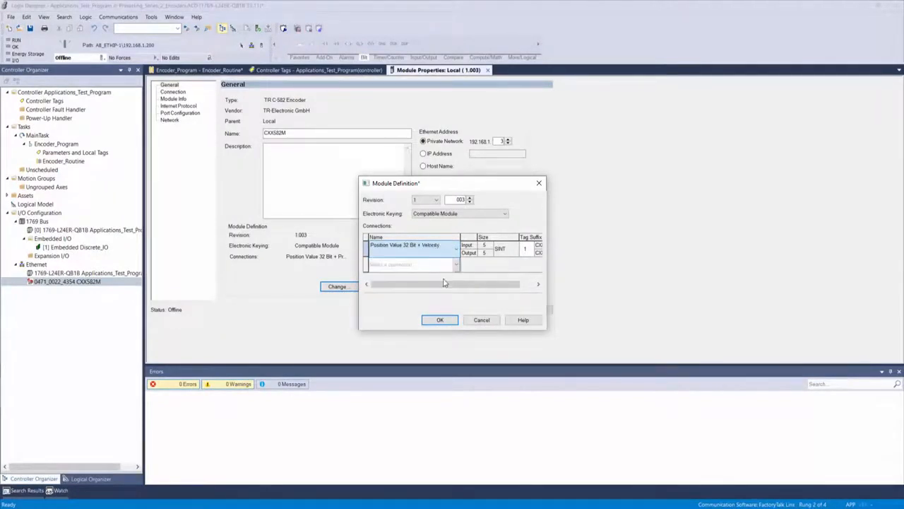
{"action": "left_click", "coordinate": [439, 319]}
{"action": "left_click", "coordinate": [441, 284]}
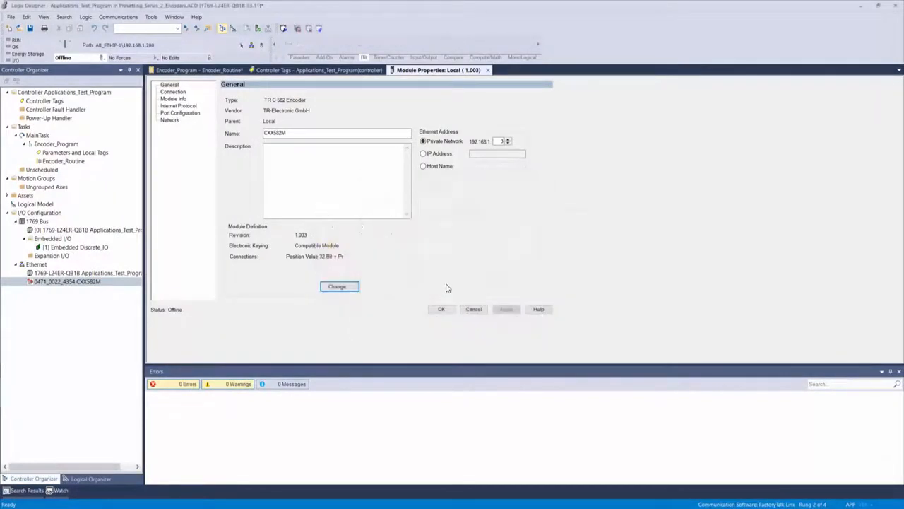
{"action": "left_click", "coordinate": [504, 311]}
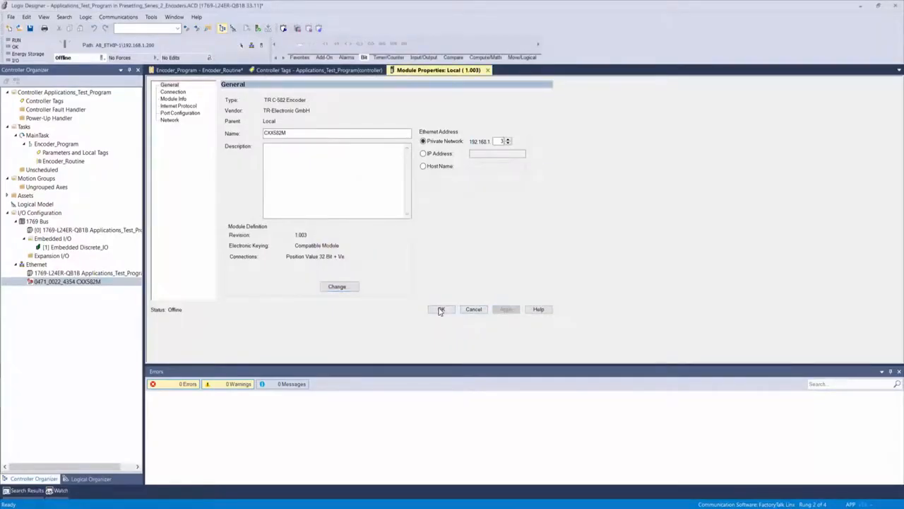
{"action": "left_click", "coordinate": [440, 309]}
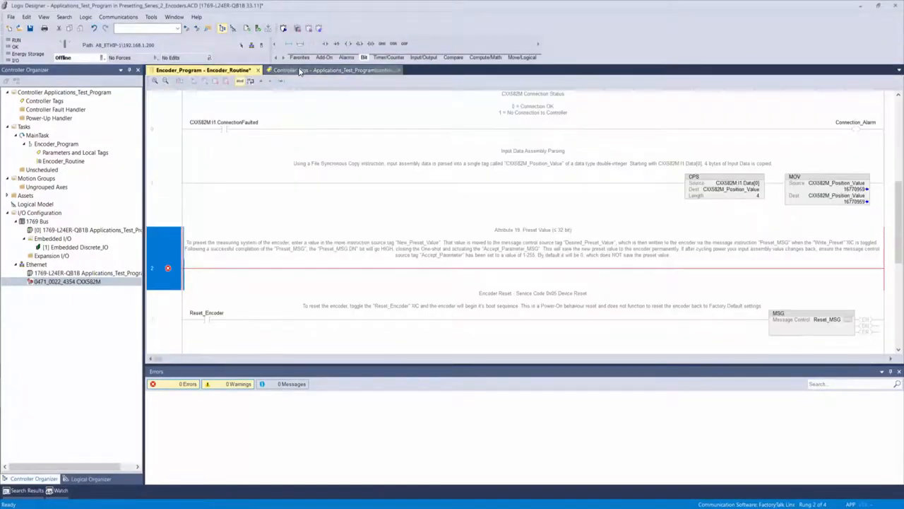
Add an Examine On contact and an MSG instruction to the empty Attribute 19 preset value rung
{"action": "left_click", "coordinate": [325, 44]}
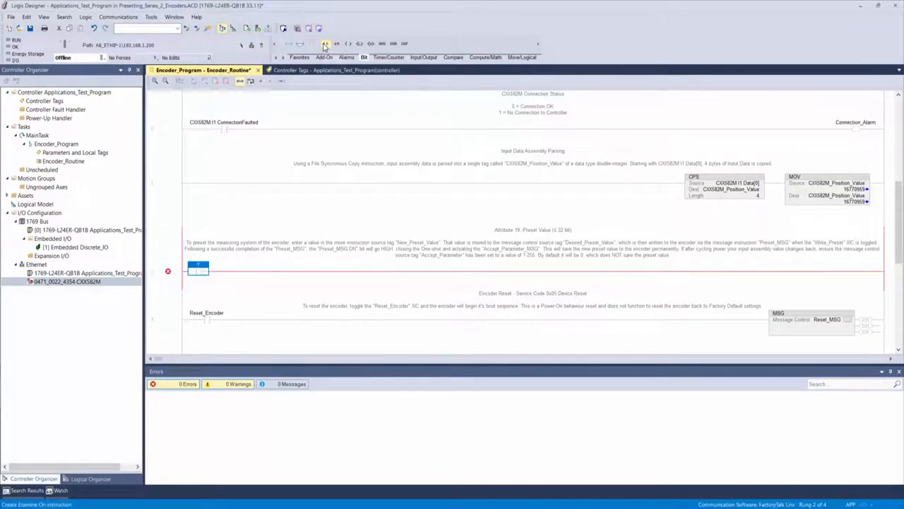
{"action": "left_click", "coordinate": [423, 57]}
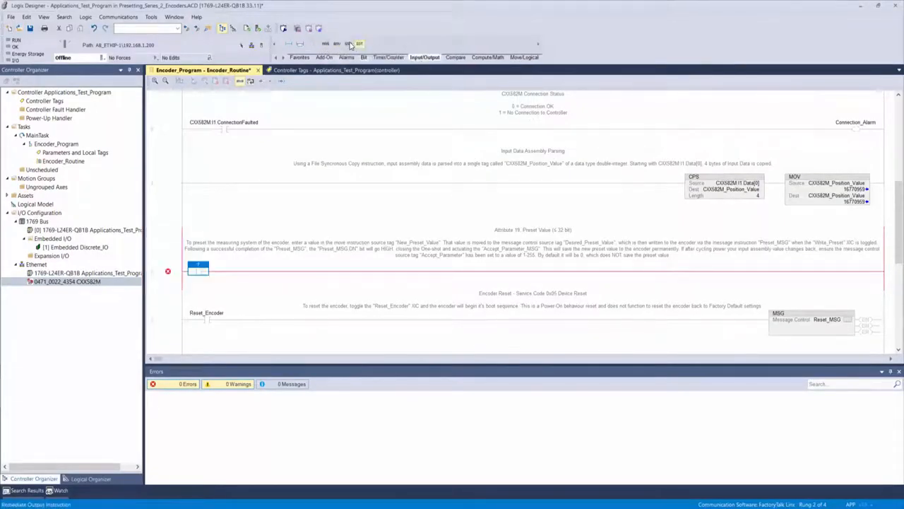
{"action": "left_click", "coordinate": [326, 44]}
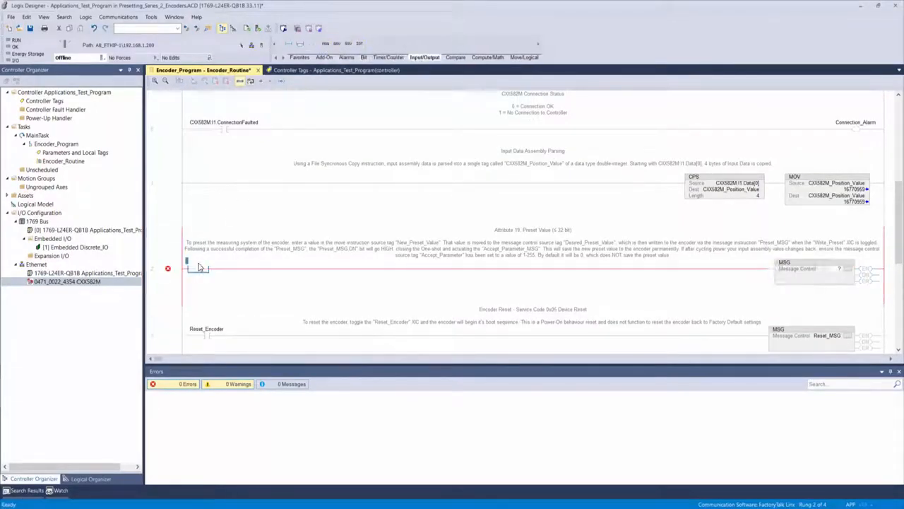
Assign Write_Preset to the preset rung's contact and create it as a base BOOL tag with Applications_Test_Program scope
{"action": "type", "text": "Write_Preset"}
{"action": "key", "text": "Return"}
{"action": "right_click", "coordinate": [201, 265]}
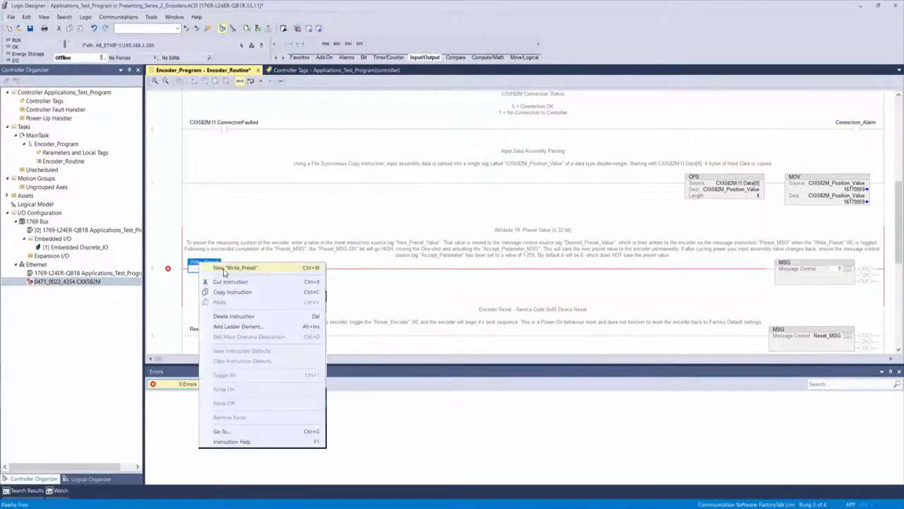
{"action": "left_click", "coordinate": [223, 269]}
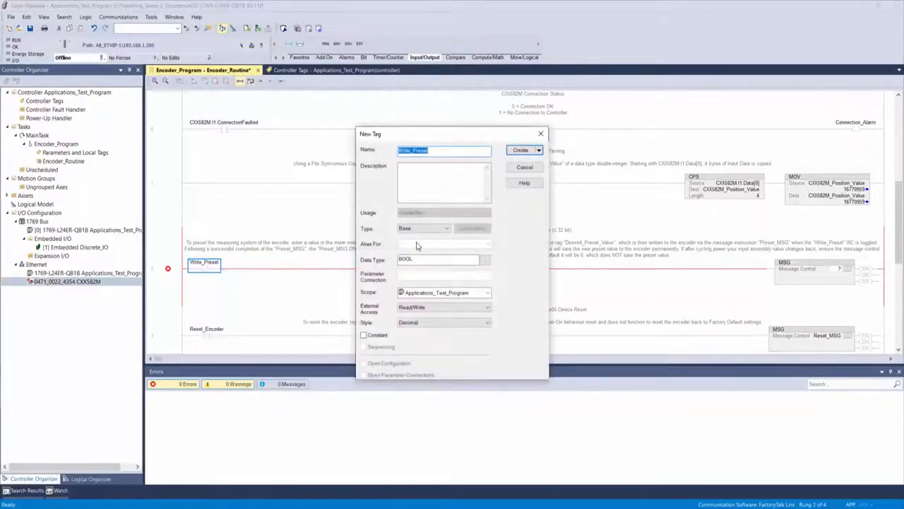
{"action": "double_click", "coordinate": [429, 260]}
{"action": "left_click", "coordinate": [488, 293]}
{"action": "left_click", "coordinate": [488, 293]}
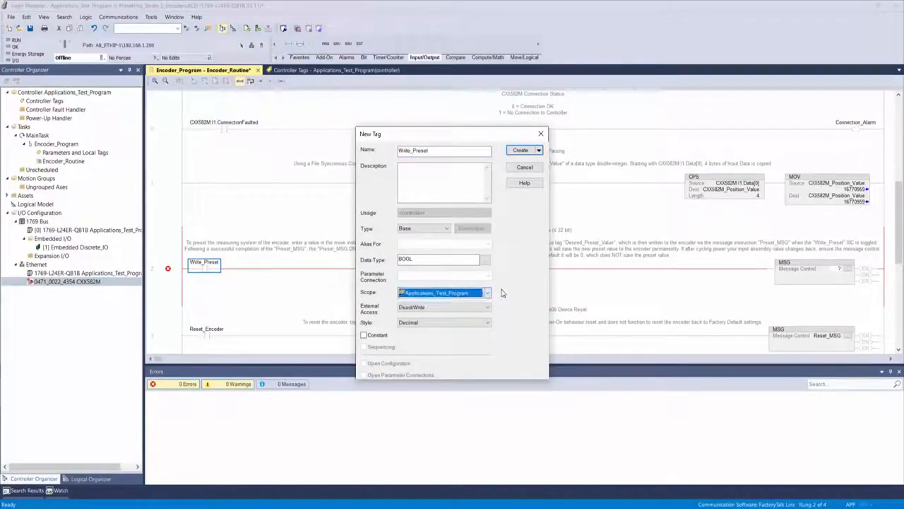
{"action": "left_click", "coordinate": [521, 151]}
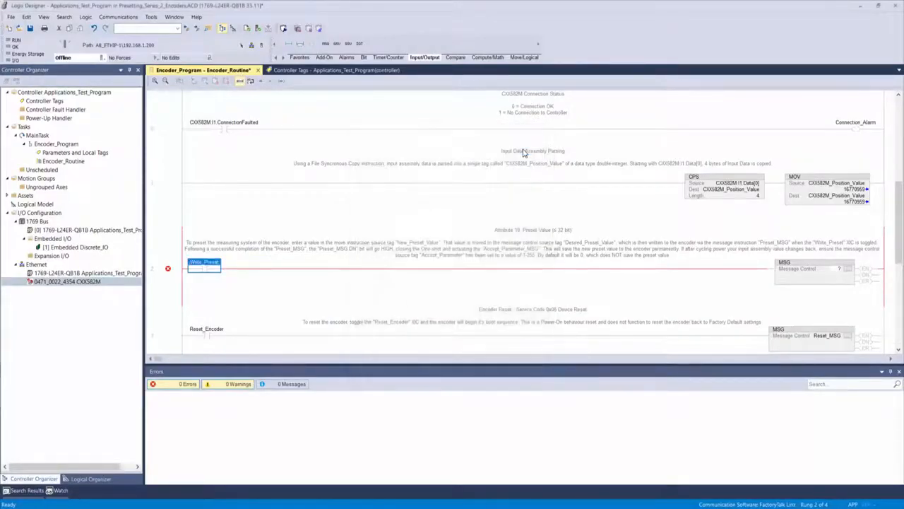
Name the rung's MSG control tag Preset_MSG and create it as a MESSAGE tag in Applications_Test_Program scope
{"action": "double_click", "coordinate": [839, 270]}
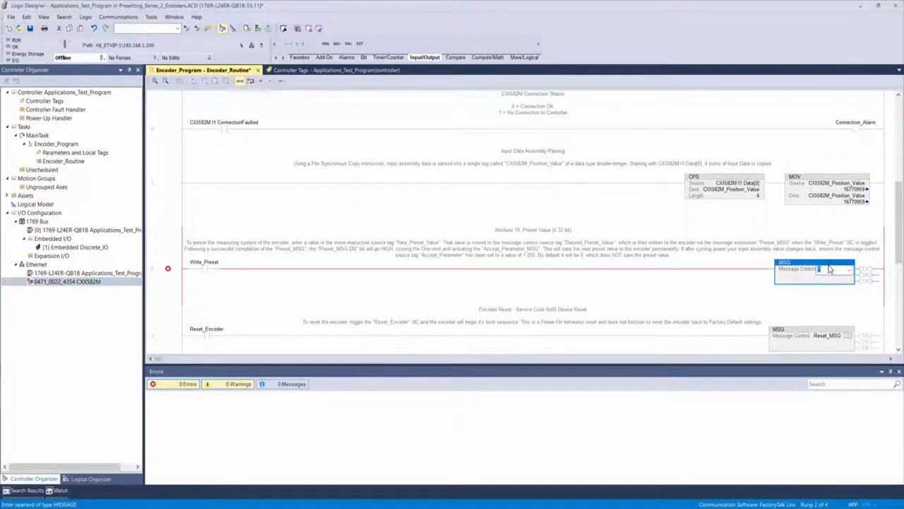
{"action": "type", "text": "Preset_MSG"}
{"action": "key", "text": "Return"}
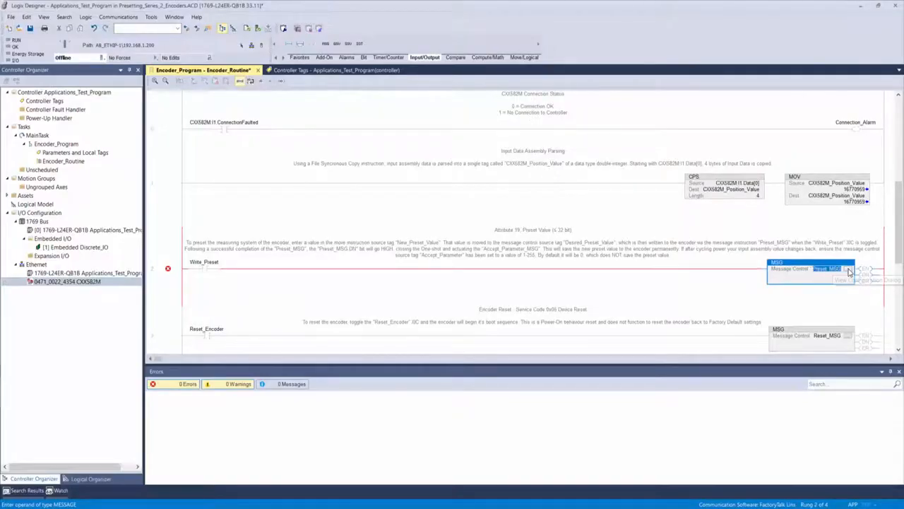
{"action": "right_click", "coordinate": [832, 272]}
{"action": "left_click", "coordinate": [820, 275]}
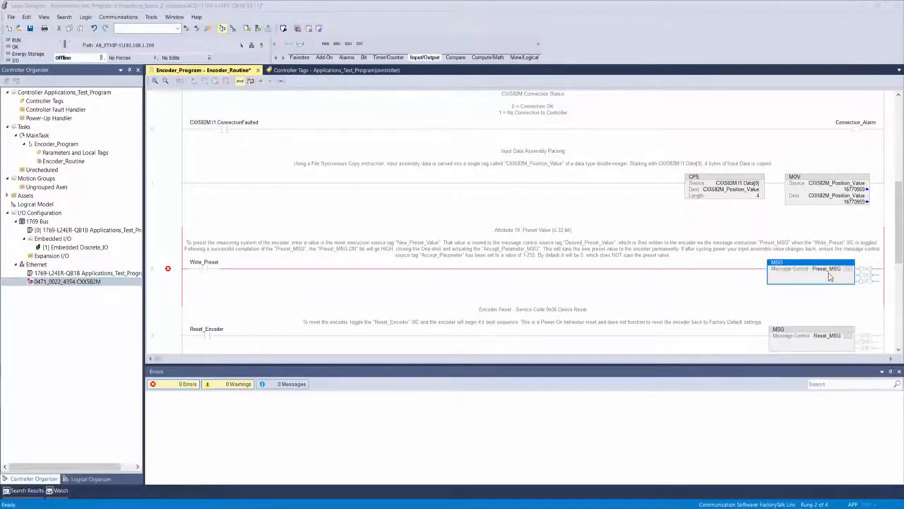
{"action": "double_click", "coordinate": [465, 261]}
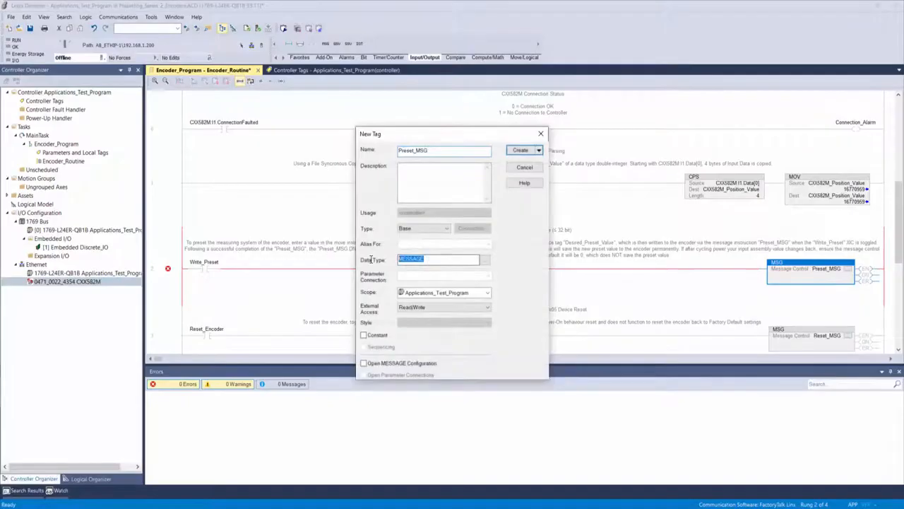
{"action": "left_click", "coordinate": [521, 151]}
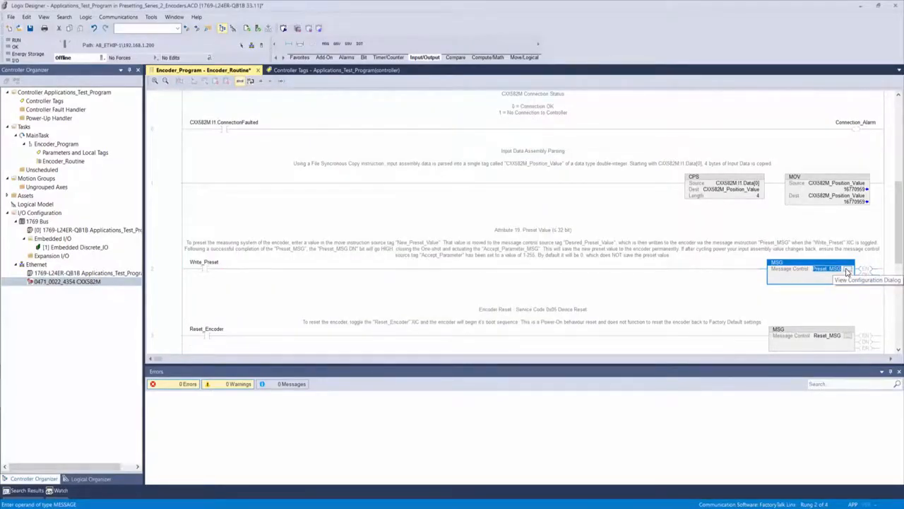
Configure the Preset_MSG message as Set Attribute Single with instance 1, class 23 hex and attribute 13 hex
{"action": "left_click", "coordinate": [847, 272]}
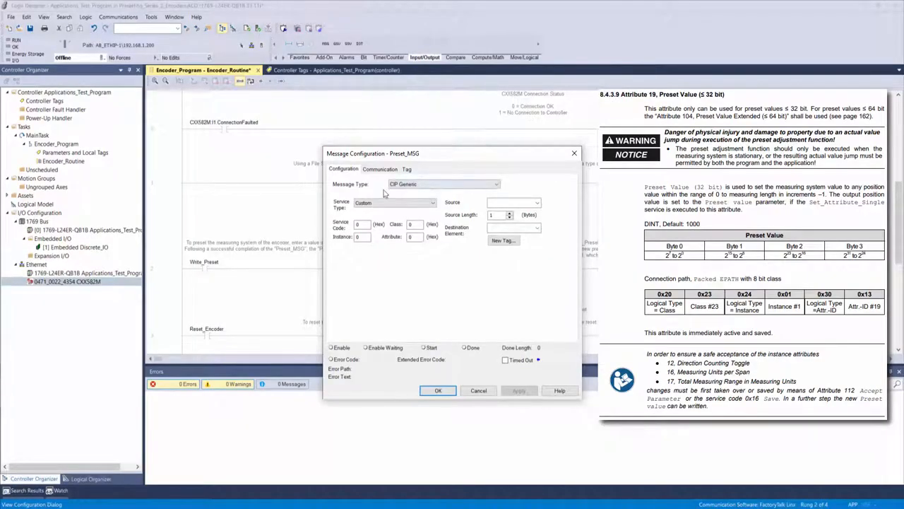
{"action": "left_click", "coordinate": [428, 204]}
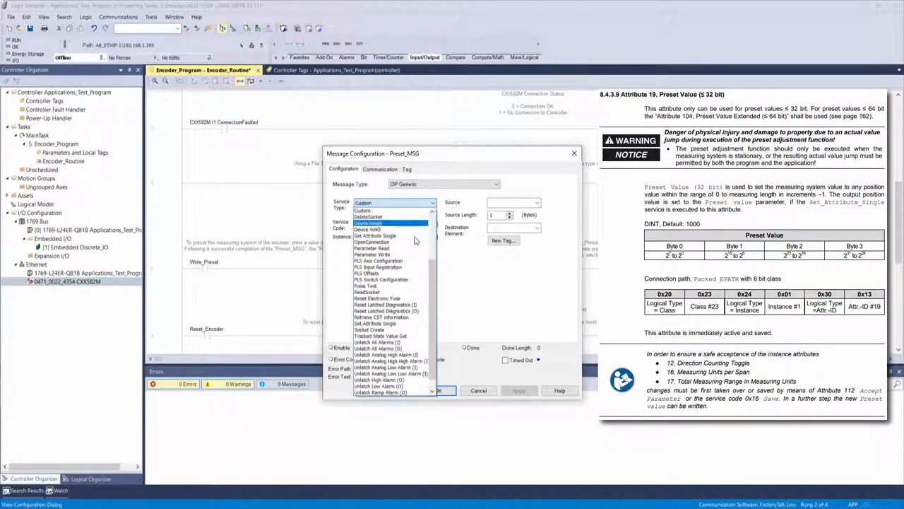
{"action": "left_click", "coordinate": [408, 324]}
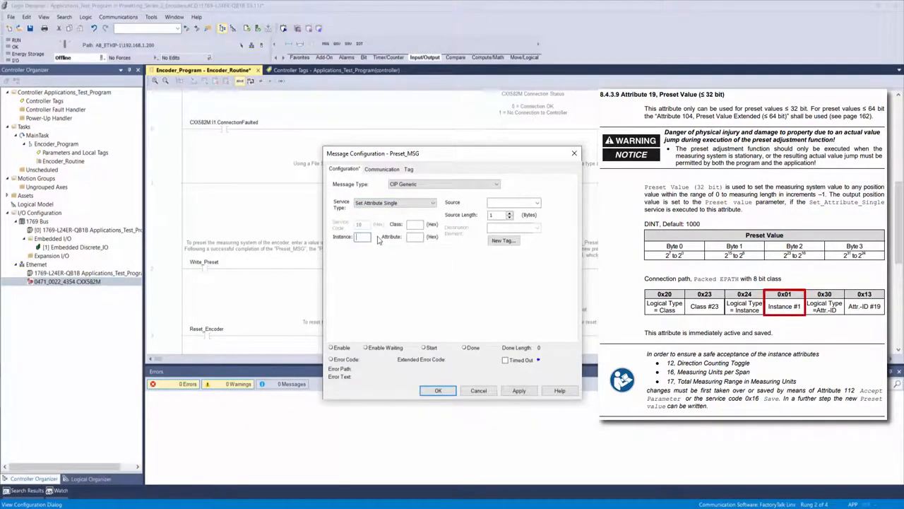
{"action": "left_click", "coordinate": [418, 225]}
{"action": "type", "text": "23"}
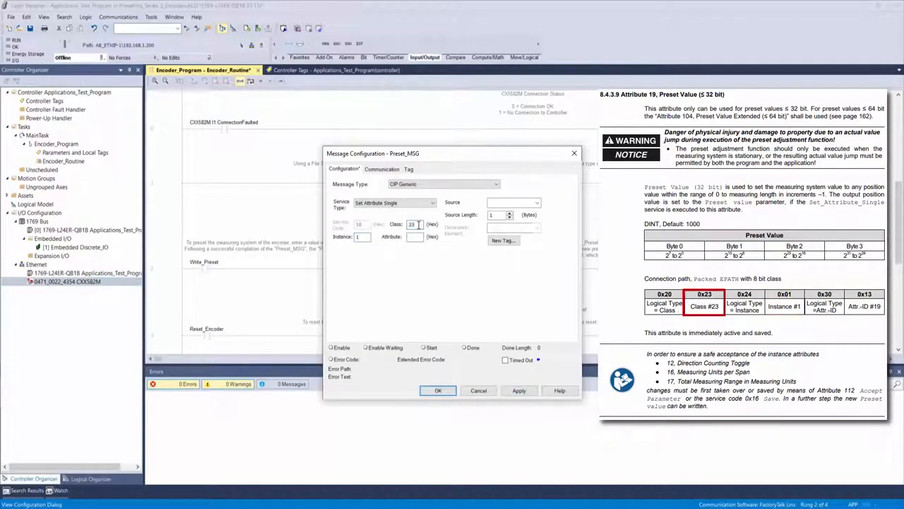
{"action": "left_click", "coordinate": [418, 236]}
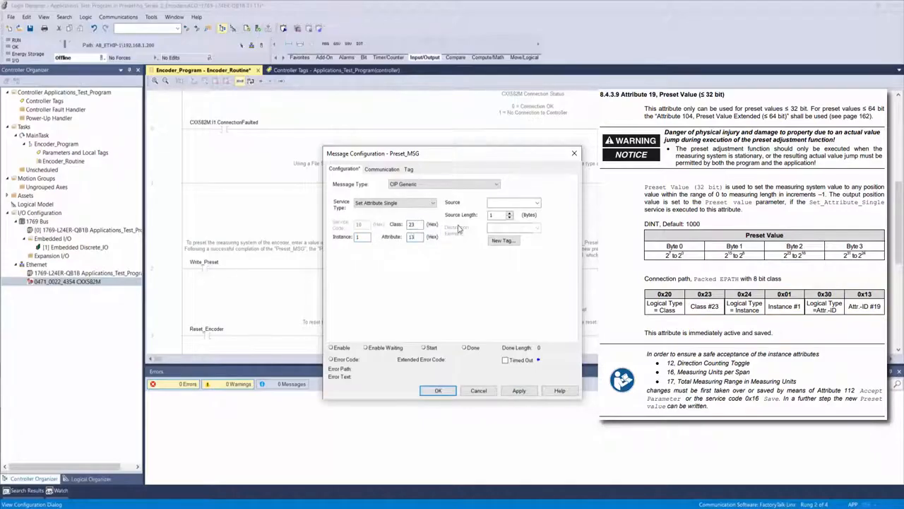
Create a DINT tag named Preset_Value and use it as the message source with a source length of 4 bytes
{"action": "left_click", "coordinate": [498, 241]}
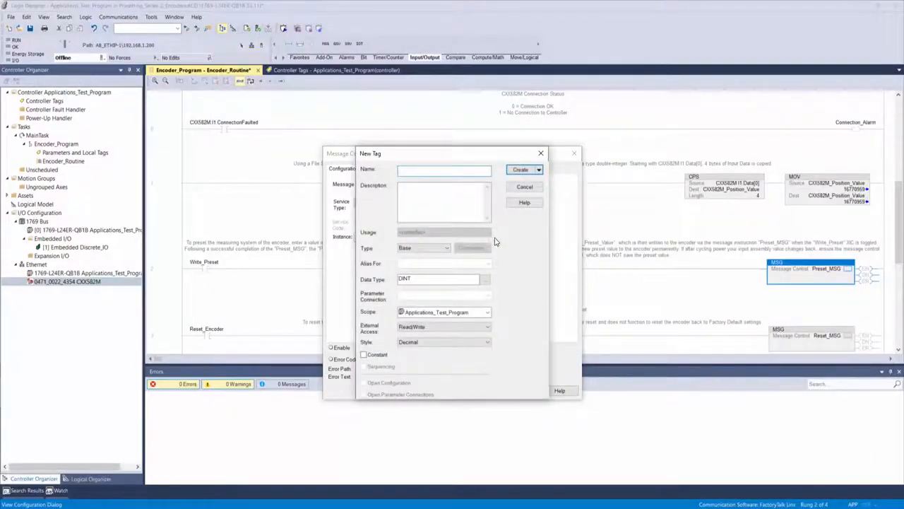
{"action": "type", "text": "Preset_Value"}
{"action": "left_click", "coordinate": [520, 169]}
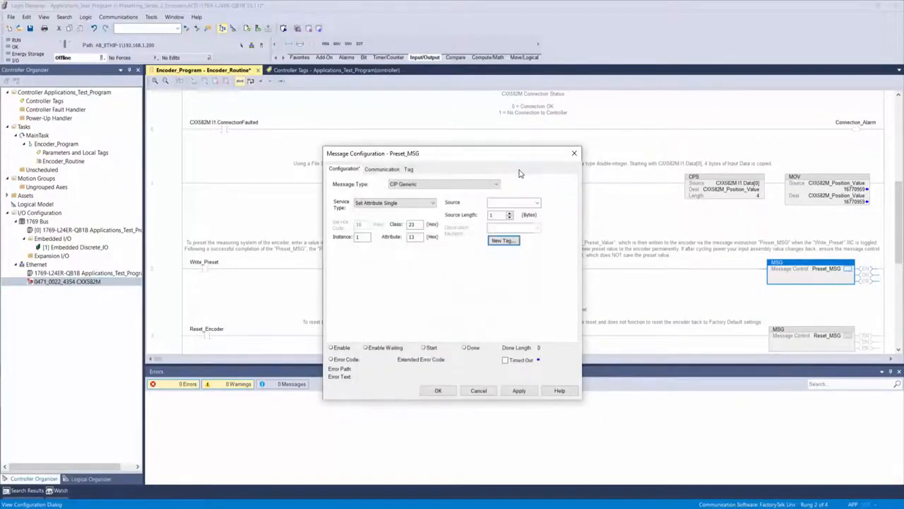
{"action": "left_click", "coordinate": [520, 203]}
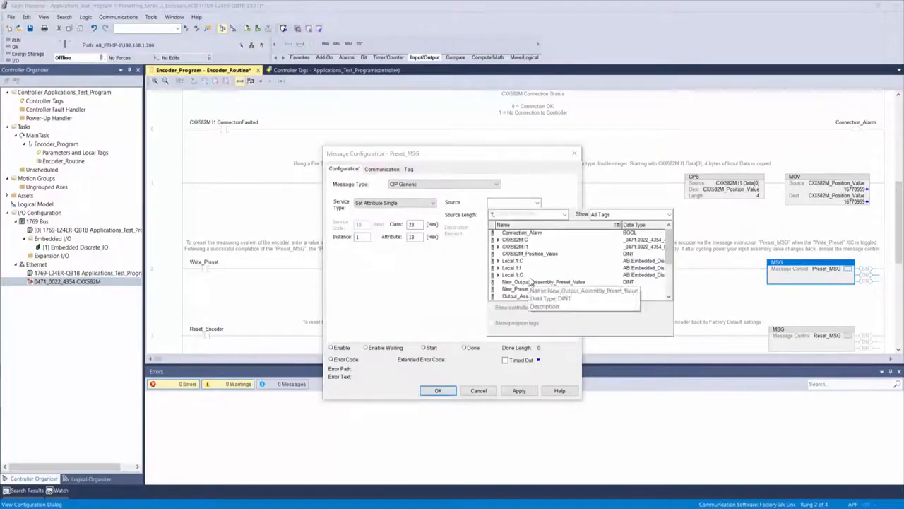
{"action": "scroll", "coordinate": [497, 273], "scroll_direction": "down", "scroll_amount": 3}
{"action": "double_click", "coordinate": [502, 269]}
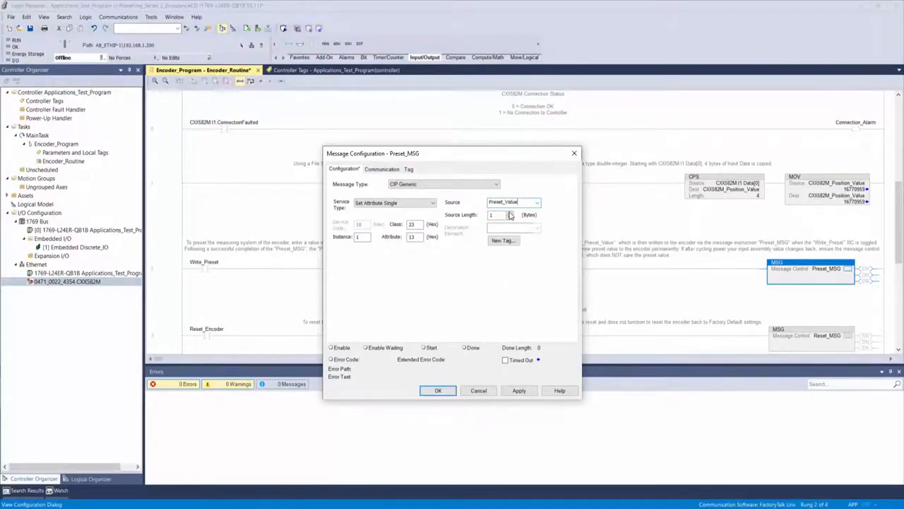
{"action": "type", "text": "4"}
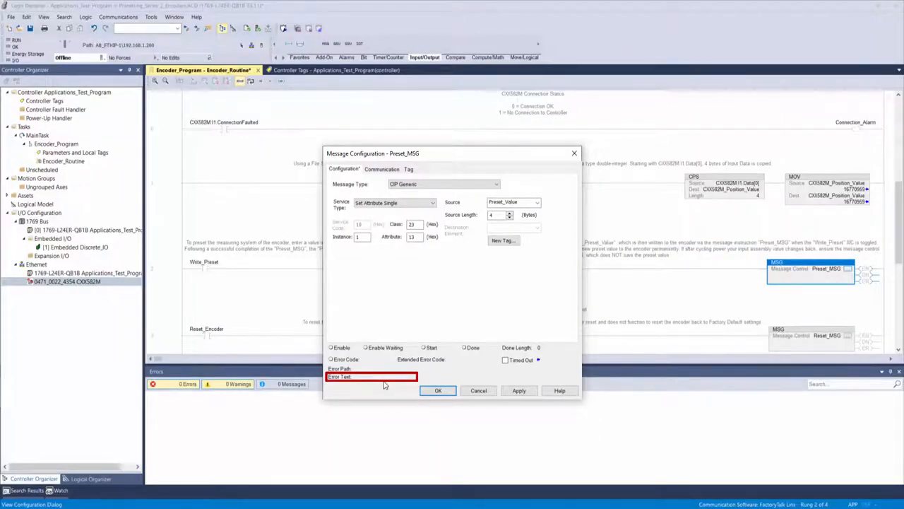
Set the Preset_MSG communication path to the CXX582M encoder on the Ethernet network and accept the message configuration
{"action": "left_click", "coordinate": [385, 170]}
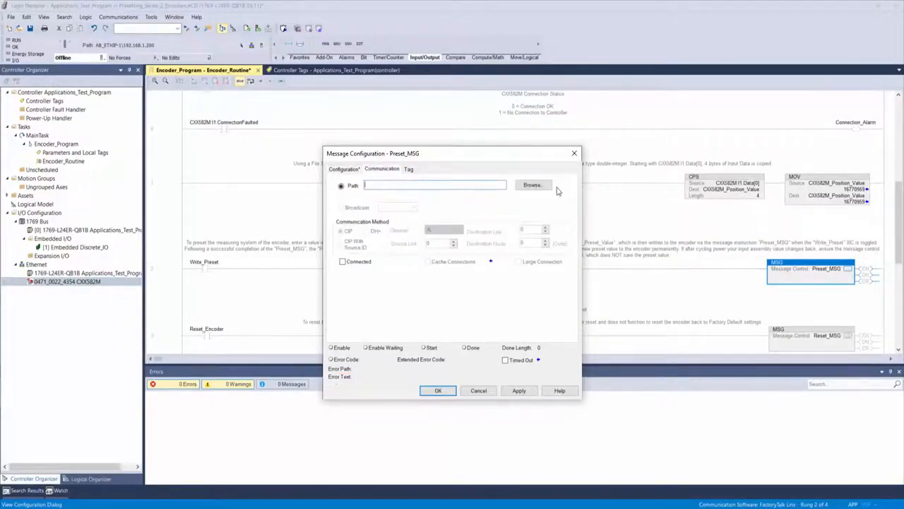
{"action": "left_click", "coordinate": [532, 185]}
{"action": "left_click", "coordinate": [427, 300]}
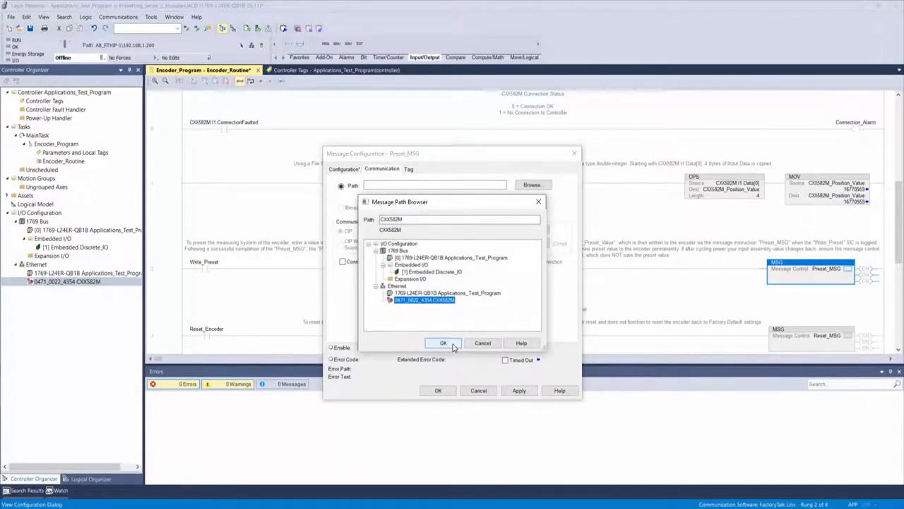
{"action": "left_click", "coordinate": [443, 343]}
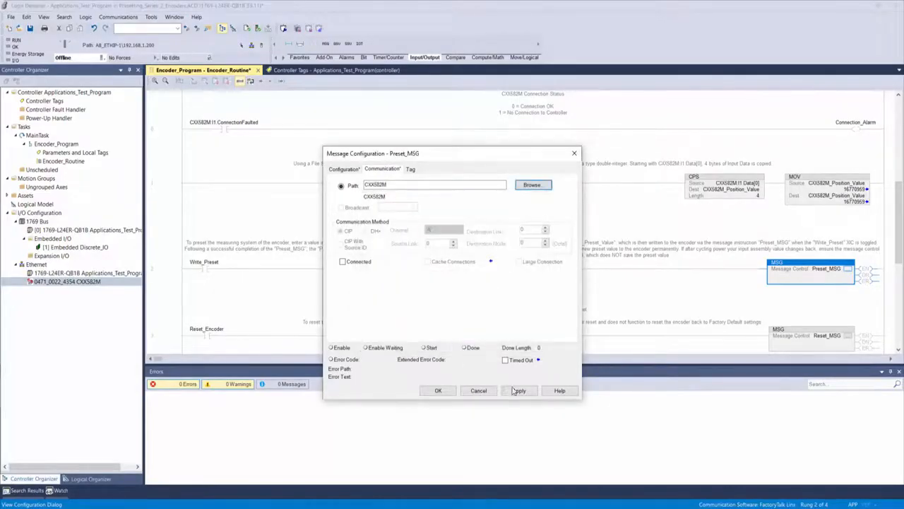
{"action": "left_click", "coordinate": [438, 391]}
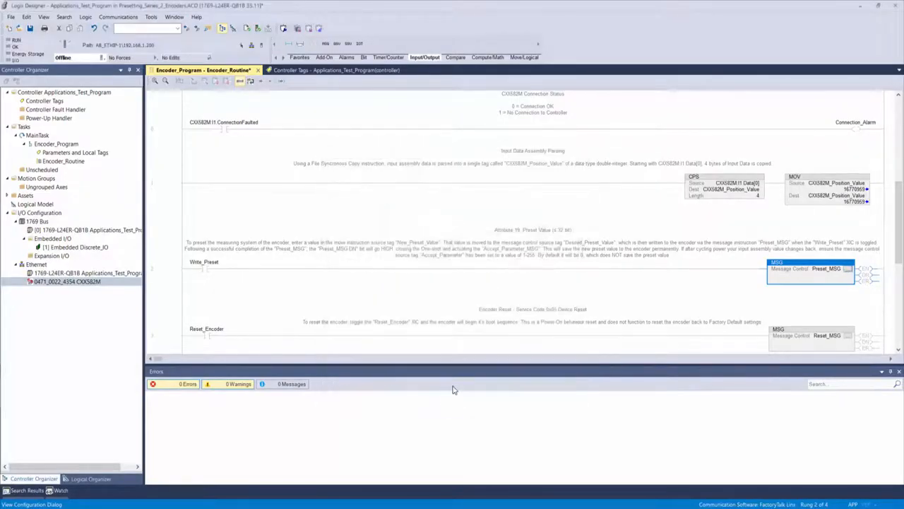
Set the Preset_Value controller tag to 1000000
{"action": "left_click", "coordinate": [290, 73]}
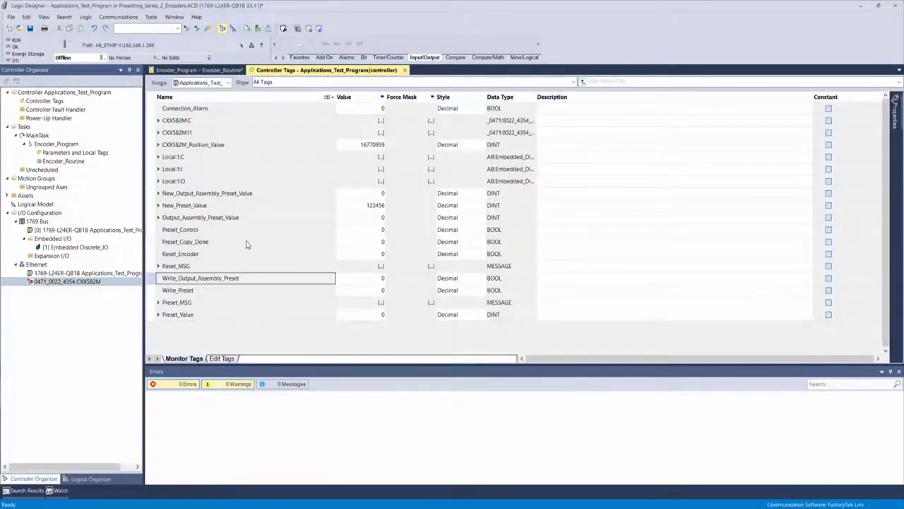
{"action": "left_click", "coordinate": [363, 316]}
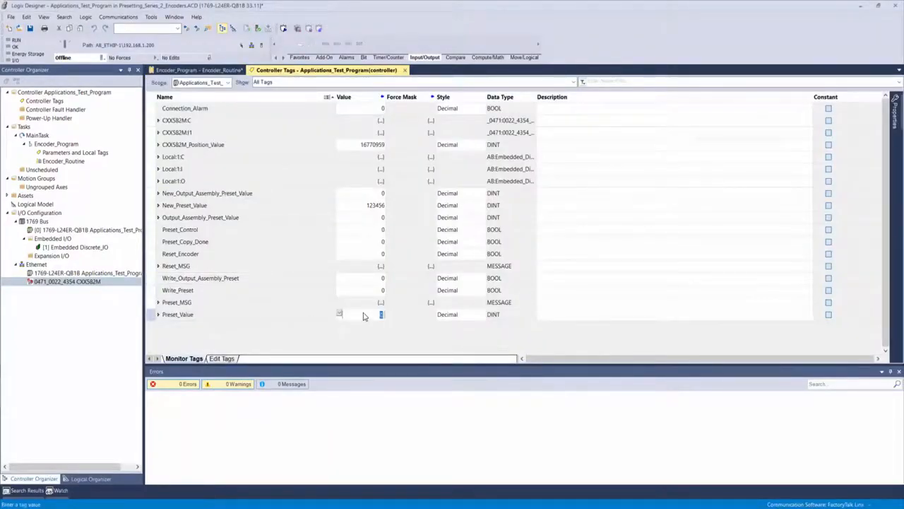
{"action": "type", "text": "1000000"}
{"action": "key", "text": "Return"}
Add a branch around the Preset_MSG instruction in Encoder_Routine, containing an Examine On contact and a second MSG instruction
{"action": "double_click", "coordinate": [68, 161]}
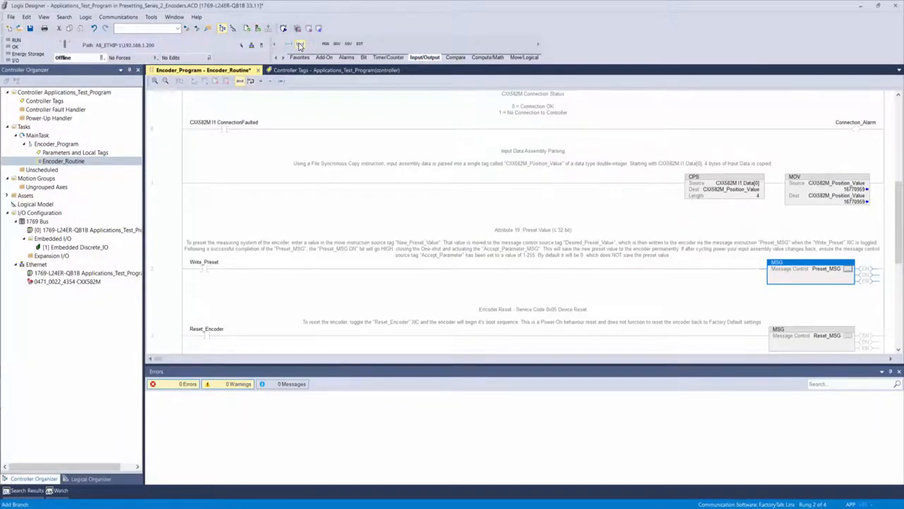
{"action": "left_click_drag", "start_coordinate": [300, 46], "coordinate": [880, 278]}
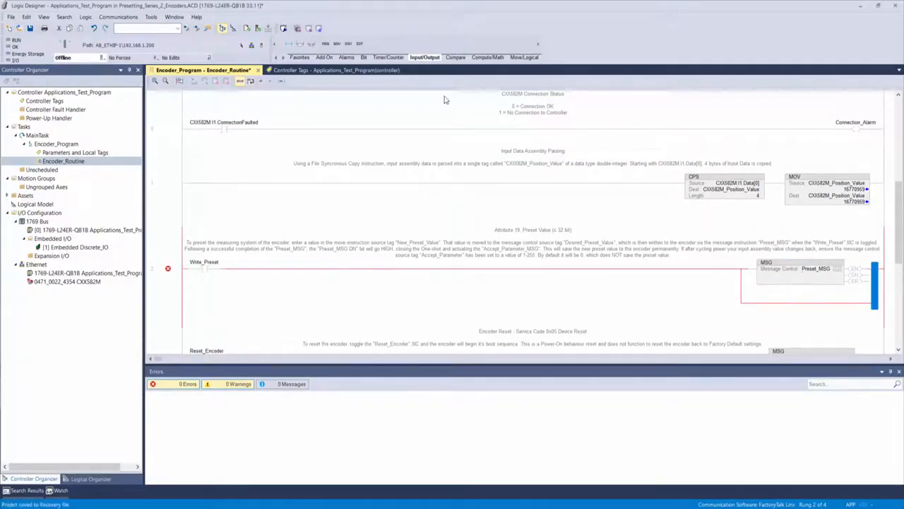
{"action": "left_click", "coordinate": [364, 57]}
{"action": "left_click_drag", "start_coordinate": [325, 44], "coordinate": [749, 306]}
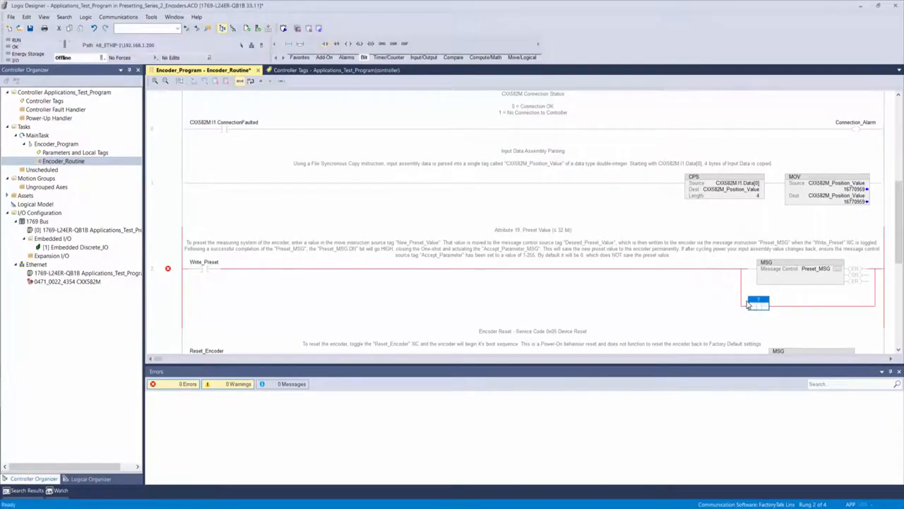
{"action": "left_click", "coordinate": [425, 57]}
{"action": "left_click_drag", "start_coordinate": [325, 44], "coordinate": [780, 304]}
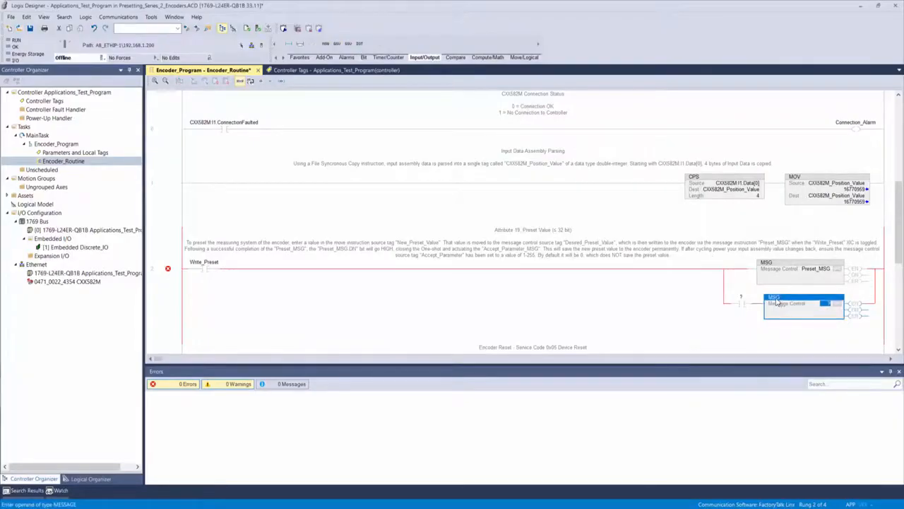
Assign the Preset_MSG.DN bit to the contact on the new branch
{"action": "double_click", "coordinate": [741, 299]}
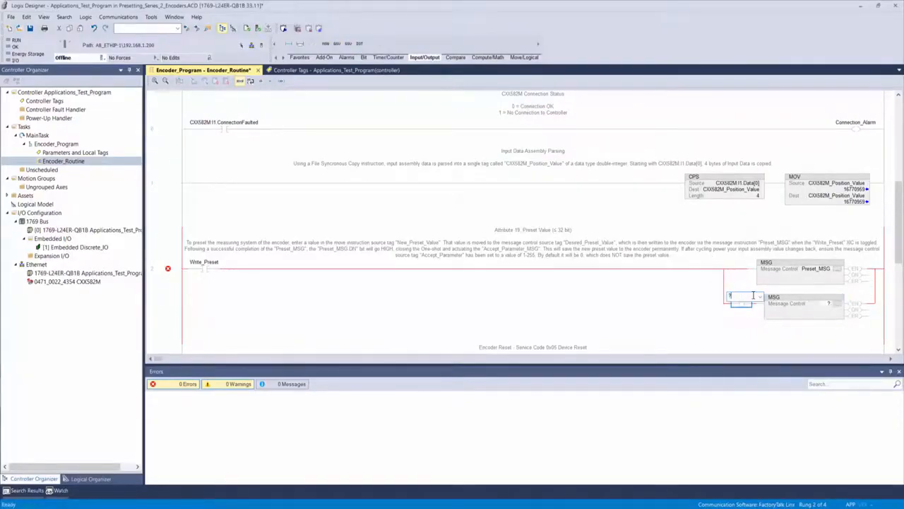
{"action": "left_click", "coordinate": [760, 298]}
{"action": "scroll", "coordinate": [763, 357], "scroll_direction": "down", "scroll_amount": 5}
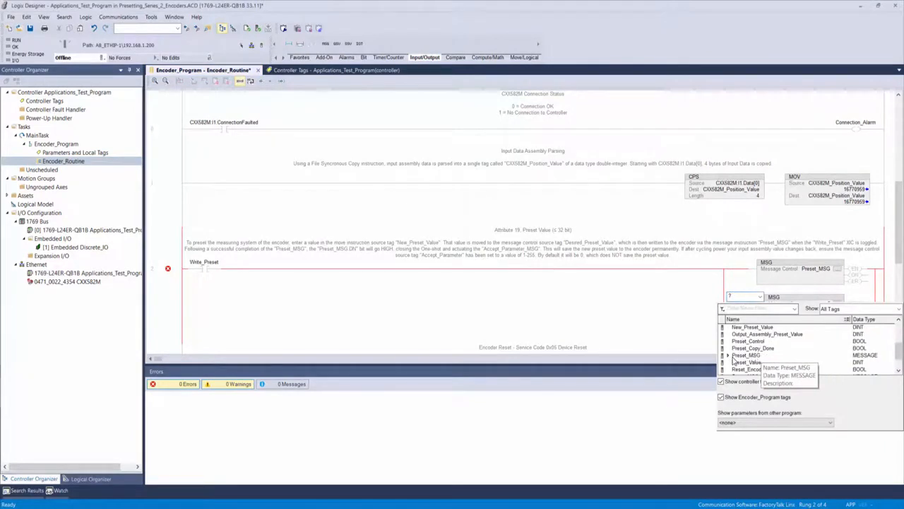
{"action": "left_click", "coordinate": [752, 355]}
{"action": "scroll", "coordinate": [748, 364], "scroll_direction": "down", "scroll_amount": 1}
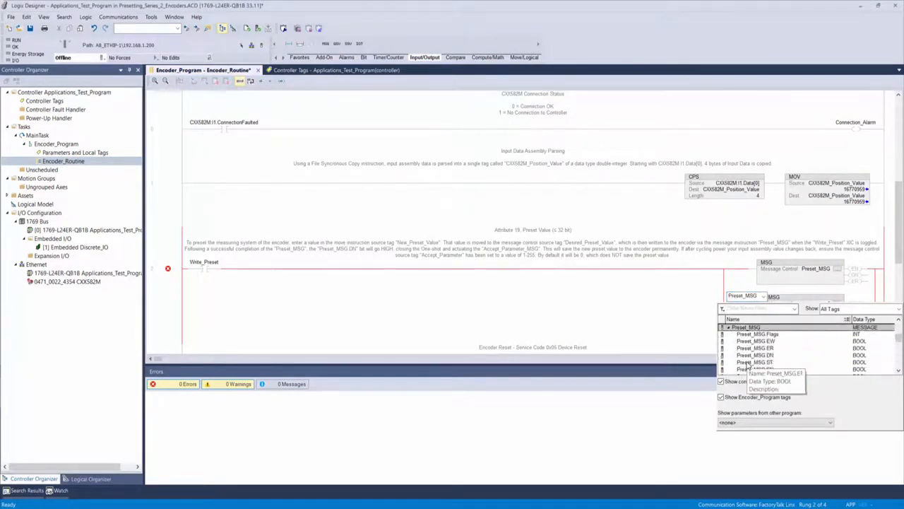
{"action": "double_click", "coordinate": [749, 356]}
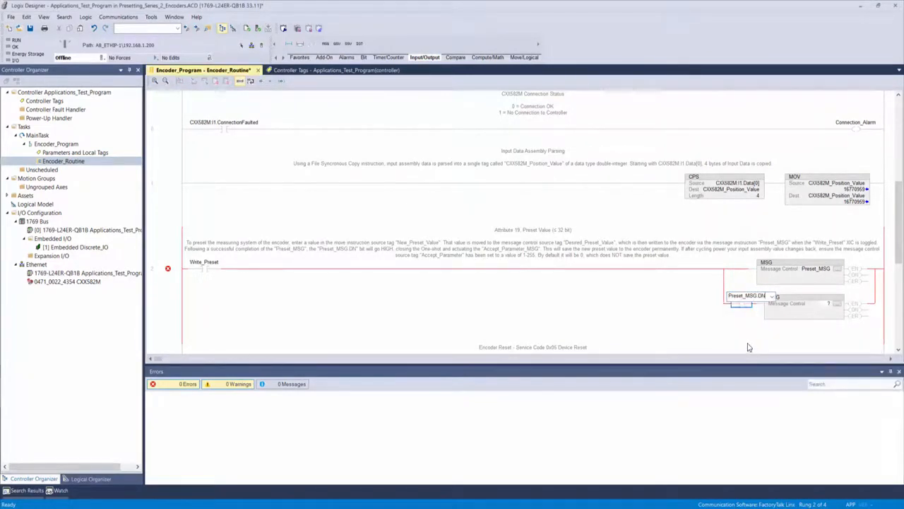
Assign the message control Accept_Parameter_MSG to the second MSG instruction and create it as a controller-scoped MESSAGE tag
{"action": "left_click", "coordinate": [826, 304]}
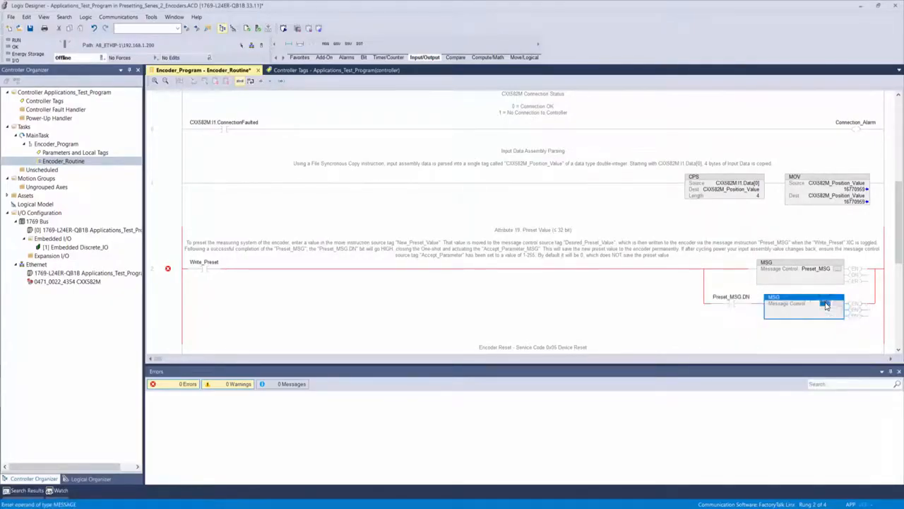
{"action": "type", "text": "Accept_Parameter_"}
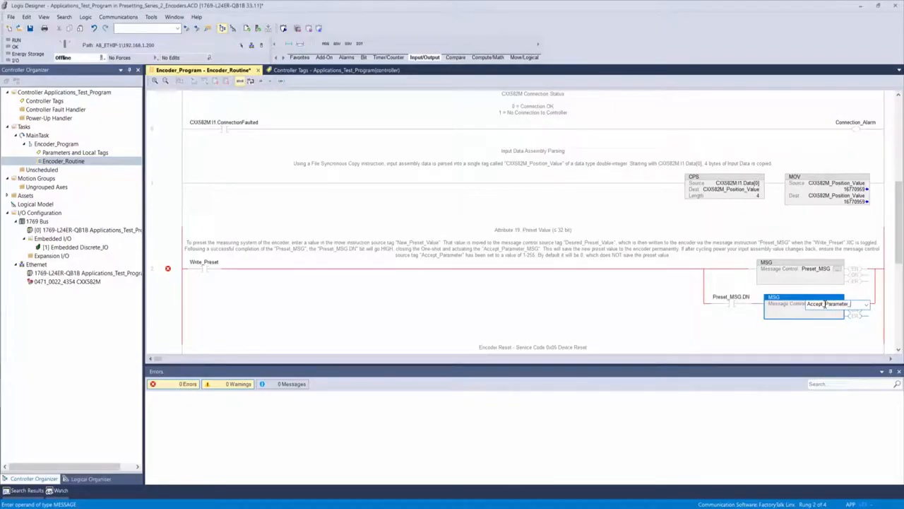
{"action": "type", "text": "MSG"}
{"action": "key", "text": "Return"}
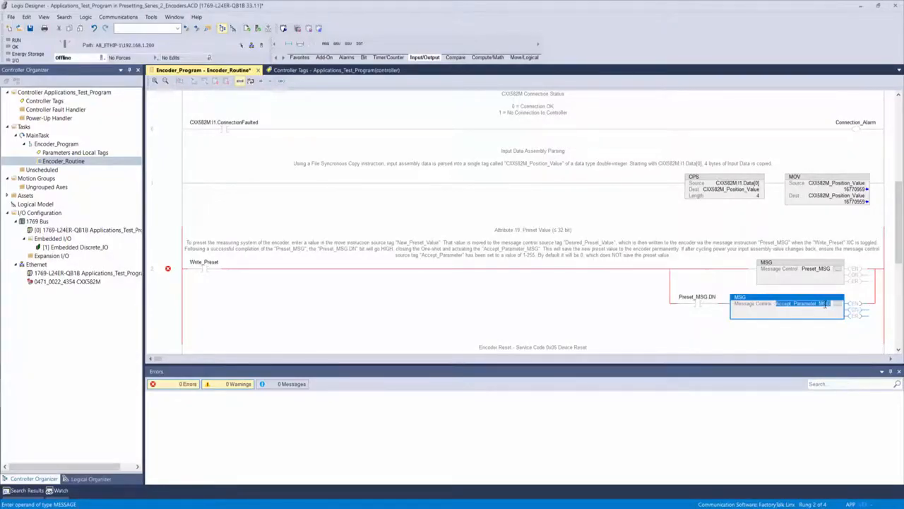
{"action": "right_click", "coordinate": [828, 307]}
{"action": "left_click", "coordinate": [825, 310]}
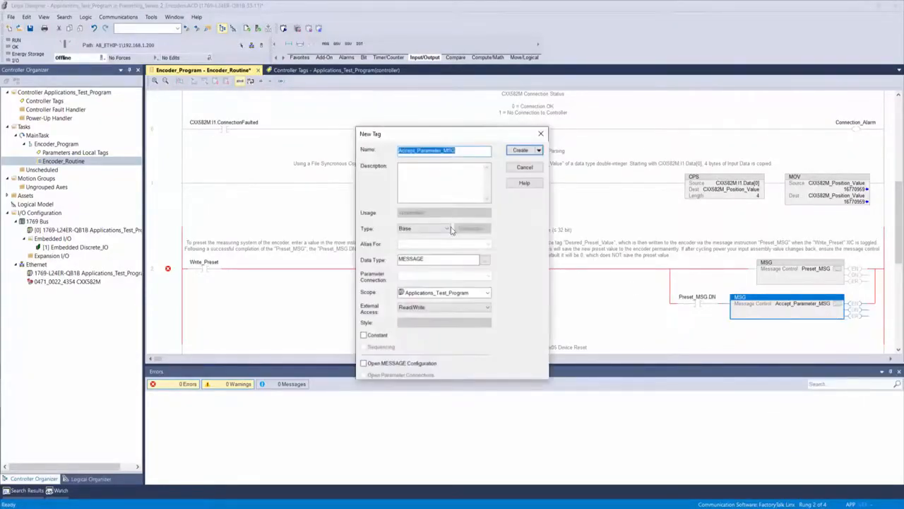
{"action": "left_click", "coordinate": [520, 150]}
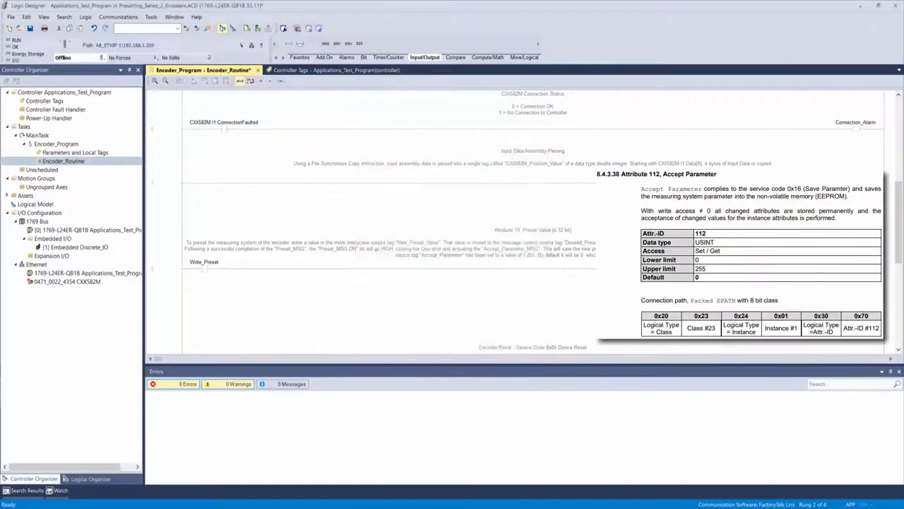
Configure Accept_Parameter_MSG as a Set Attribute Single service with instance 1, class 23 and attribute 70 (hex)
{"action": "left_click", "coordinate": [857, 307]}
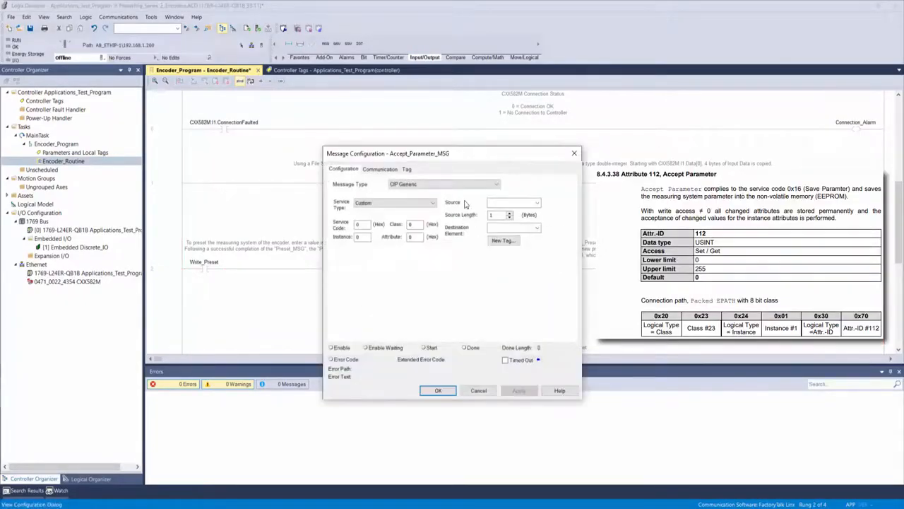
{"action": "left_click", "coordinate": [402, 204]}
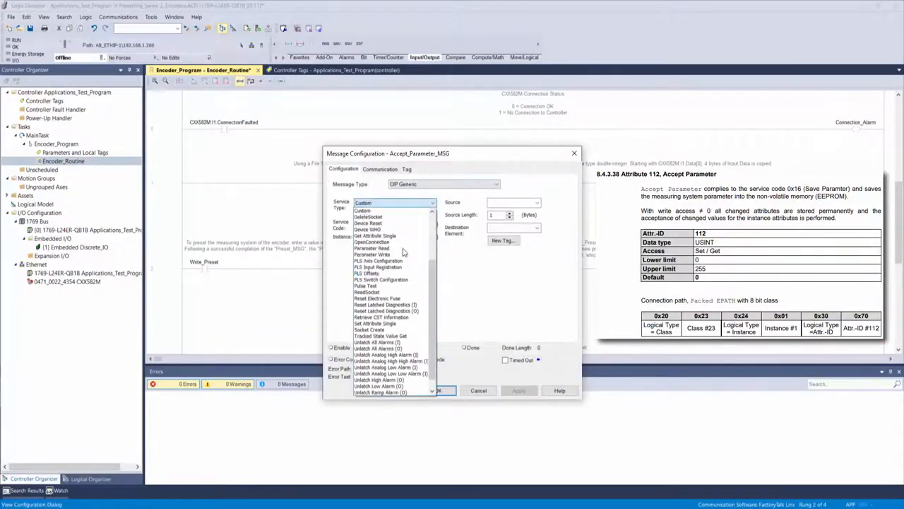
{"action": "left_click", "coordinate": [401, 318]}
{"action": "left_click", "coordinate": [363, 239]}
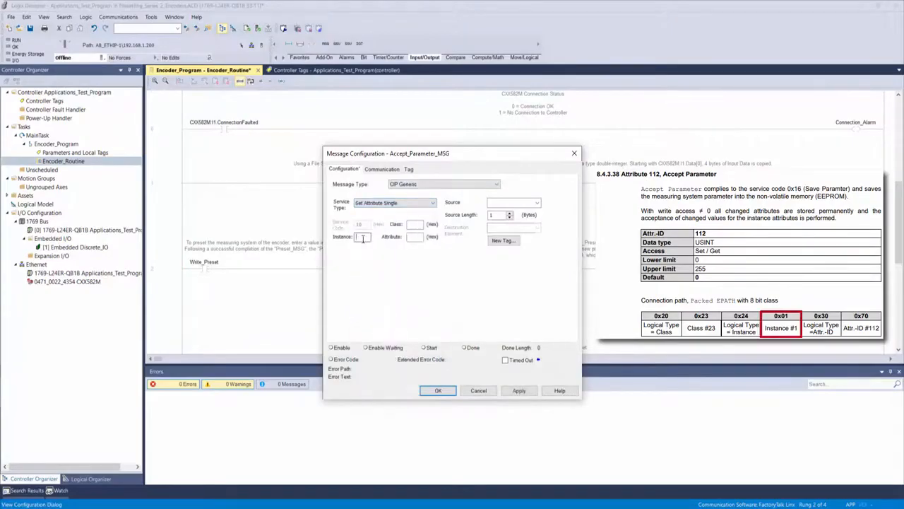
{"action": "left_click", "coordinate": [415, 224]}
{"action": "type", "text": "23"}
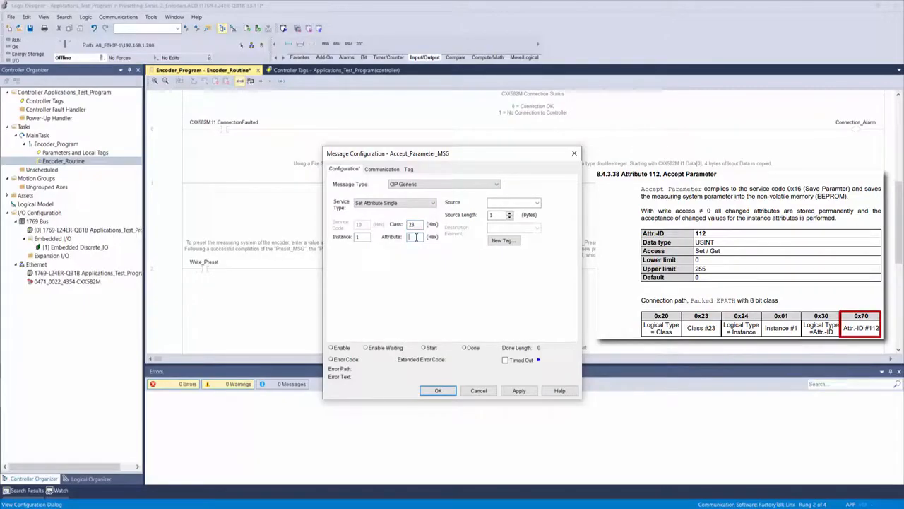
Create an Accept_Parameter tag of data type INT and select it as the source element of Accept_Parameter_MSG
{"action": "left_click", "coordinate": [503, 240]}
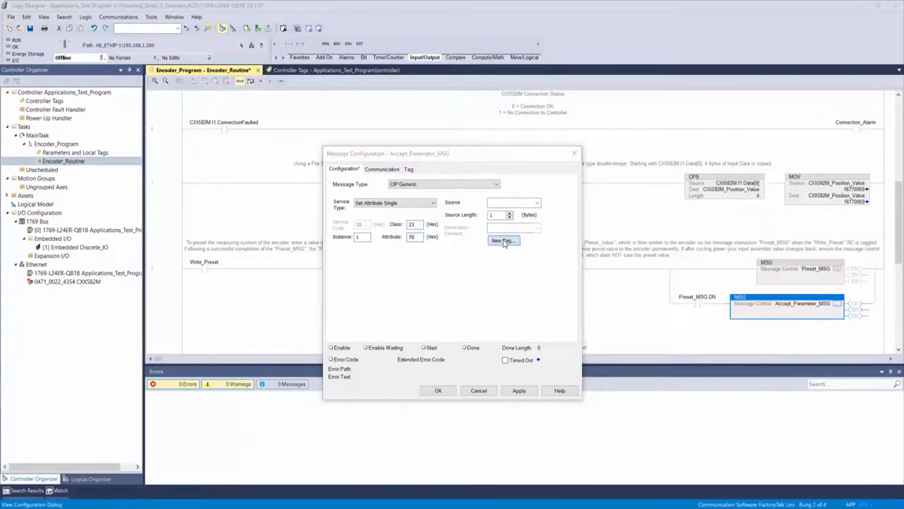
{"action": "type", "text": "Accept_"}
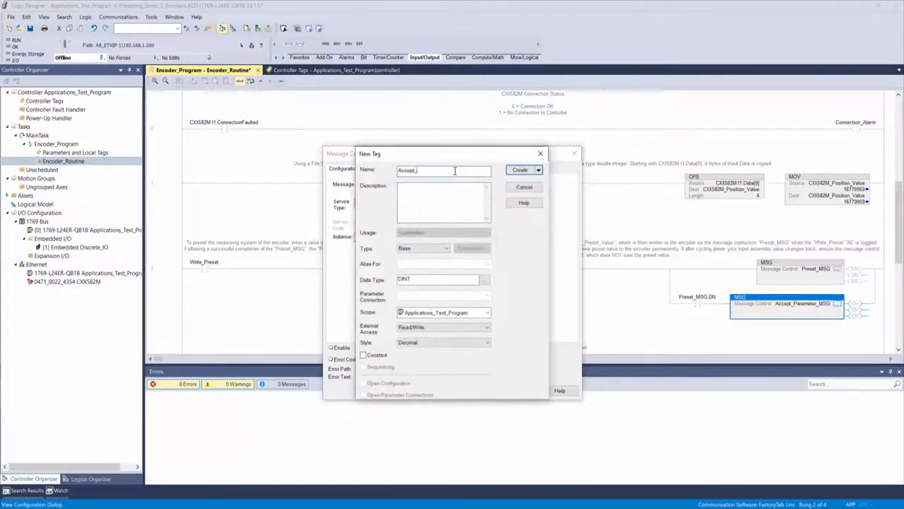
{"action": "type", "text": "Parameter"}
{"action": "double_click", "coordinate": [401, 279]}
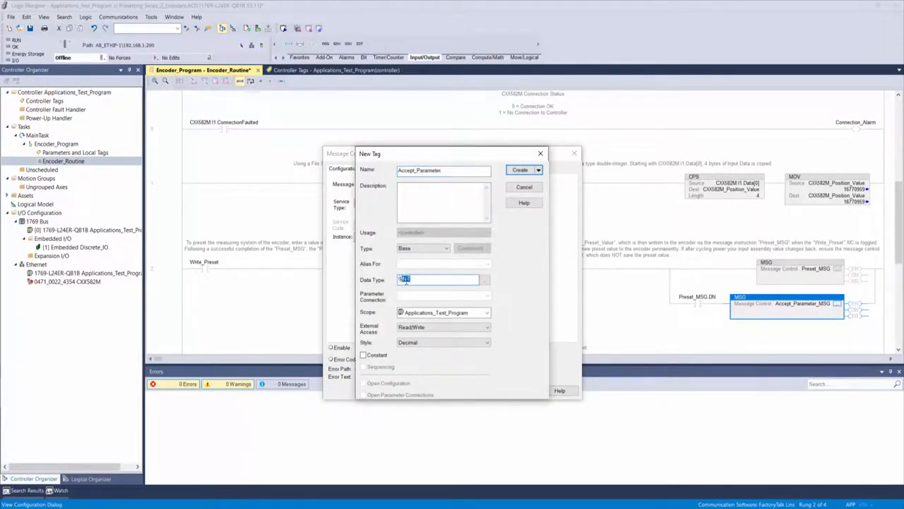
{"action": "type", "text": "SINT"}
{"action": "left_click", "coordinate": [520, 171]}
{"action": "left_click", "coordinate": [536, 204]}
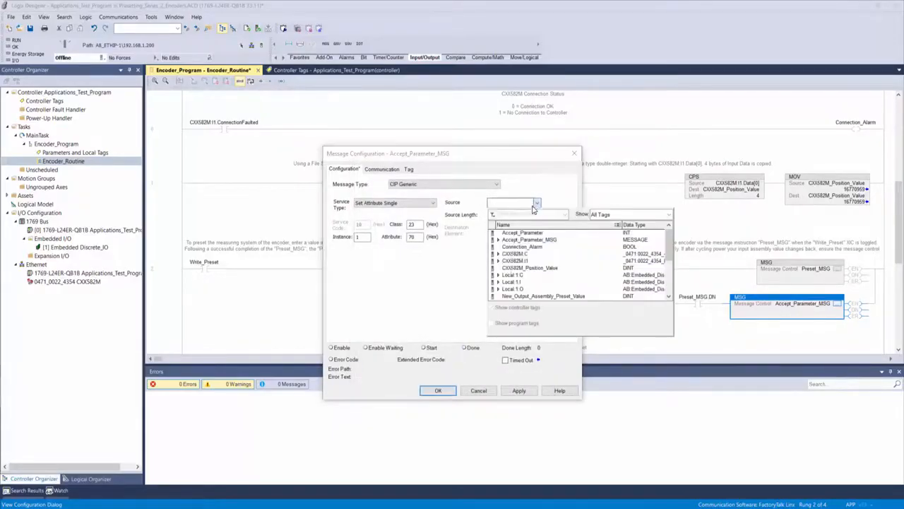
{"action": "left_click", "coordinate": [513, 237]}
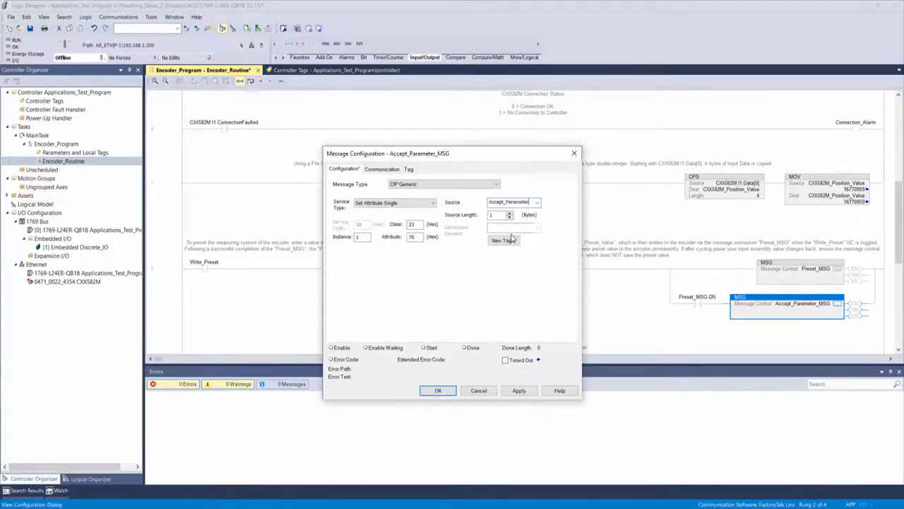
Set the Accept_Parameter_MSG communication path to the CXX582M encoder on the Ethernet network and accept the message configuration
{"action": "left_click", "coordinate": [382, 170]}
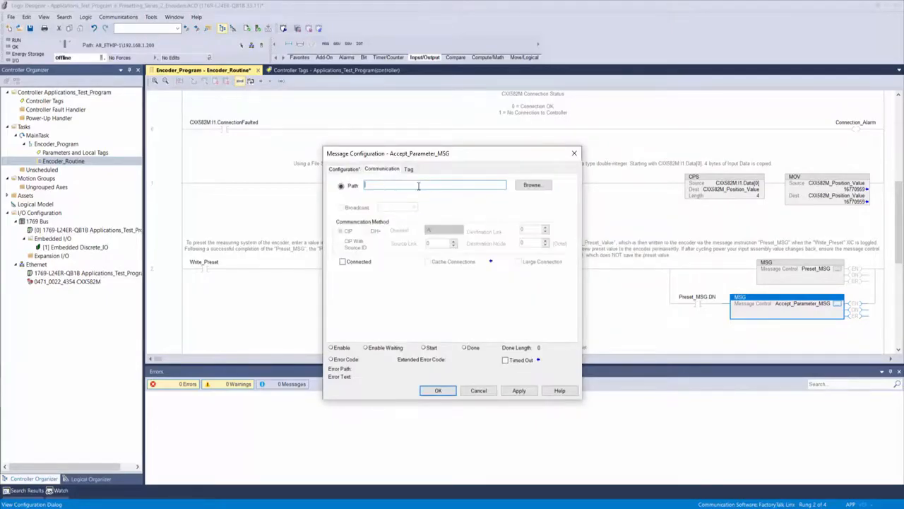
{"action": "left_click", "coordinate": [532, 185]}
{"action": "left_click", "coordinate": [428, 300]}
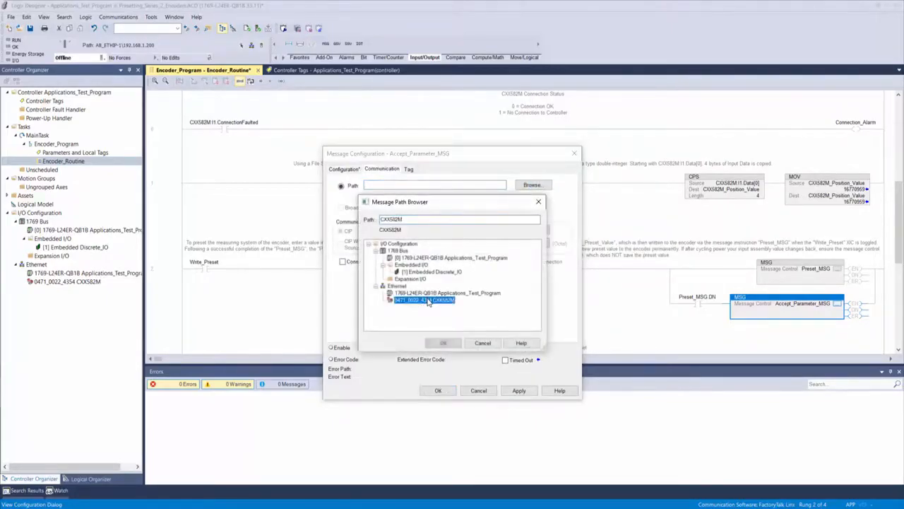
{"action": "left_click", "coordinate": [443, 342]}
{"action": "left_click", "coordinate": [520, 391]}
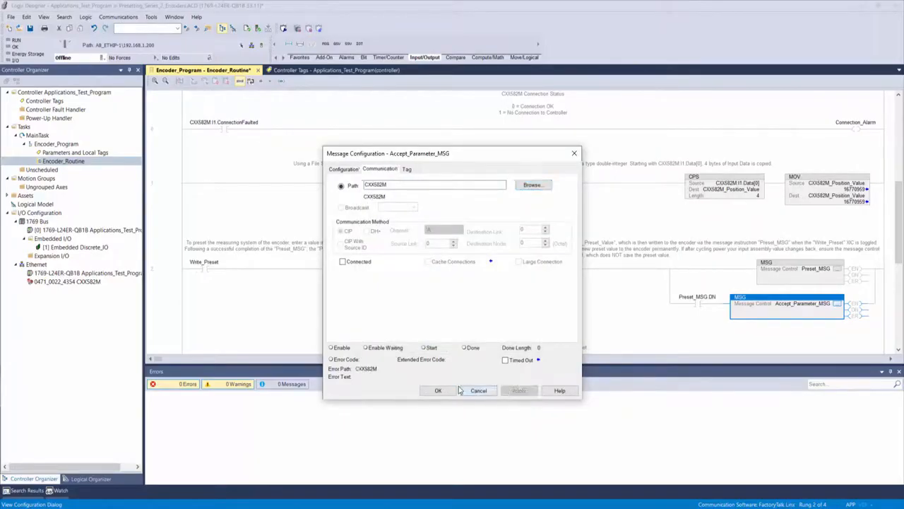
{"action": "left_click", "coordinate": [438, 390]}
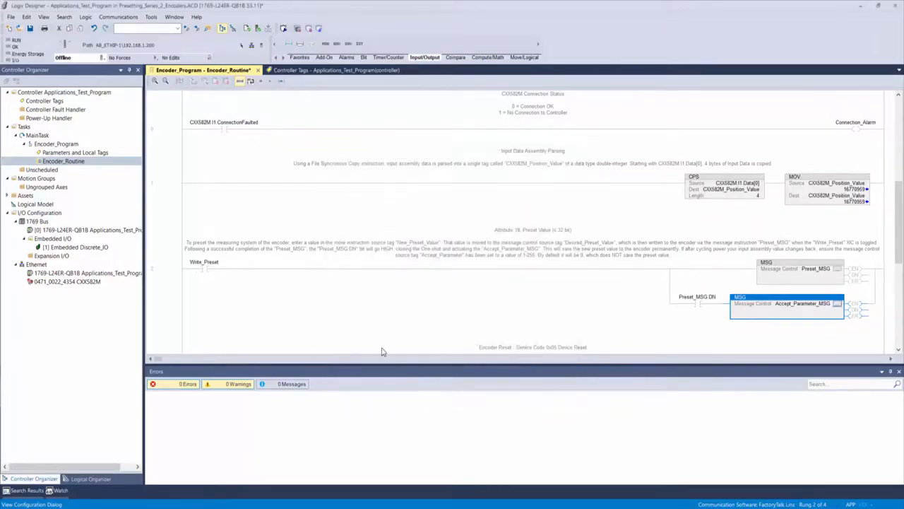
Set the Accept_Parameter controller tag to 255
{"action": "left_click", "coordinate": [332, 70]}
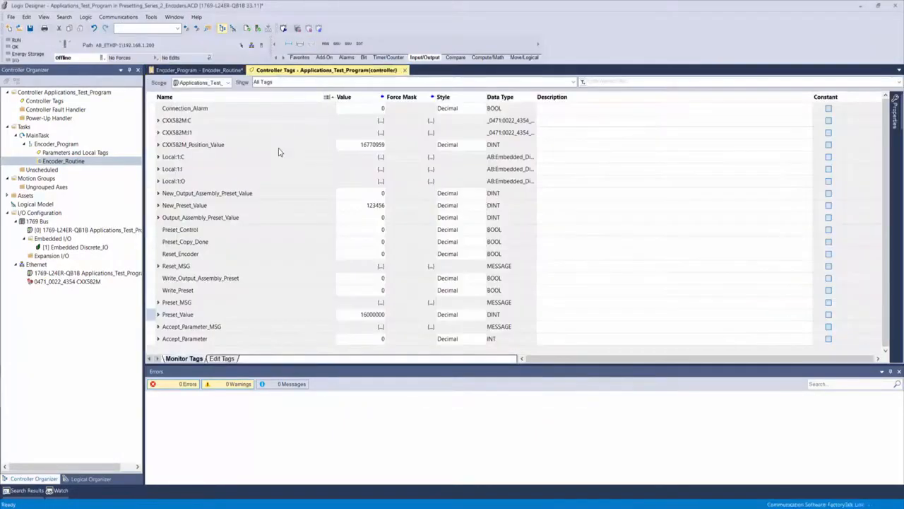
{"action": "left_click", "coordinate": [375, 339]}
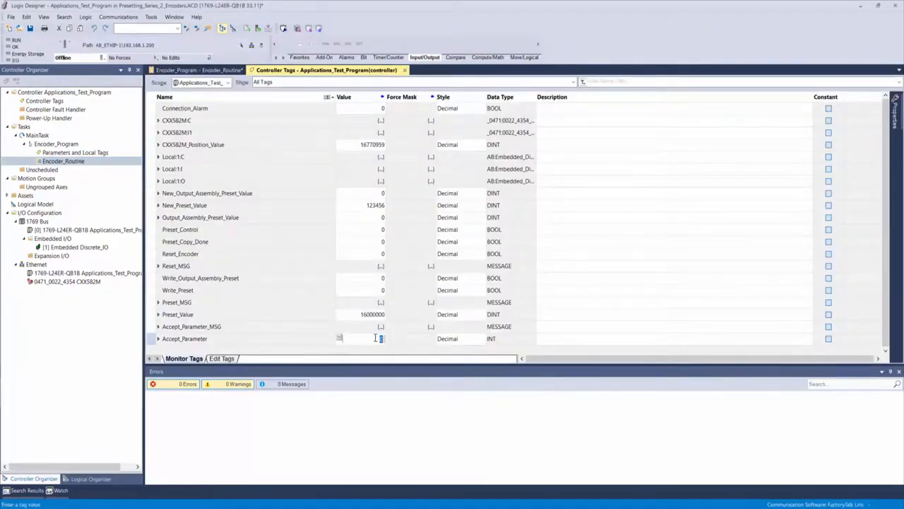
{"action": "key", "text": "Return"}
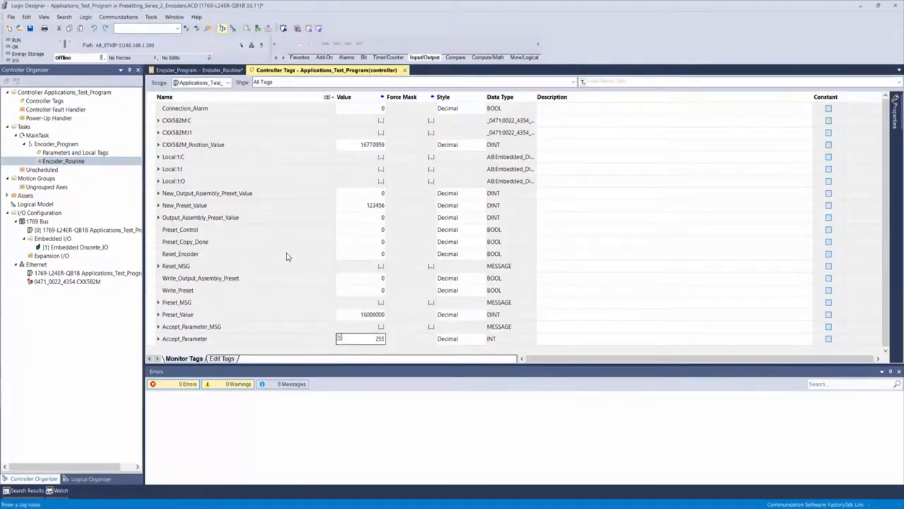
Download the program to the controller and return it to Remote Run mode
{"action": "left_click", "coordinate": [104, 57]}
{"action": "left_click", "coordinate": [128, 90]}
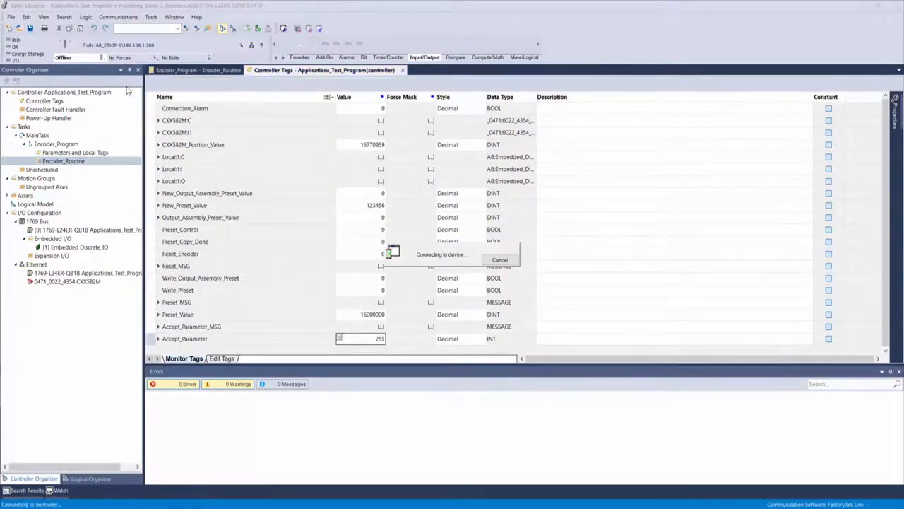
{"action": "key", "text": "Return"}
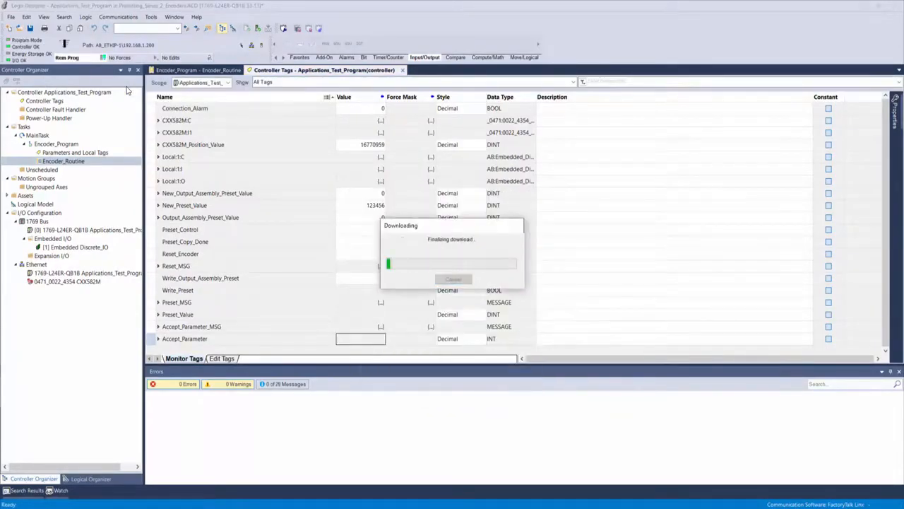
{"action": "key", "text": "Return"}
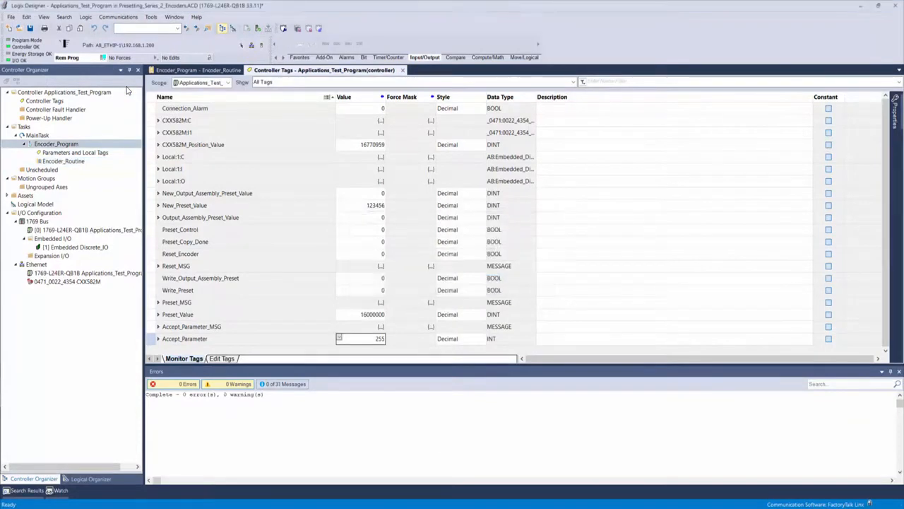
Toggle the Write_Preset bit in Encoder_Routine on and back off, and check the encoder position in the MOV instruction
{"action": "double_click", "coordinate": [64, 161]}
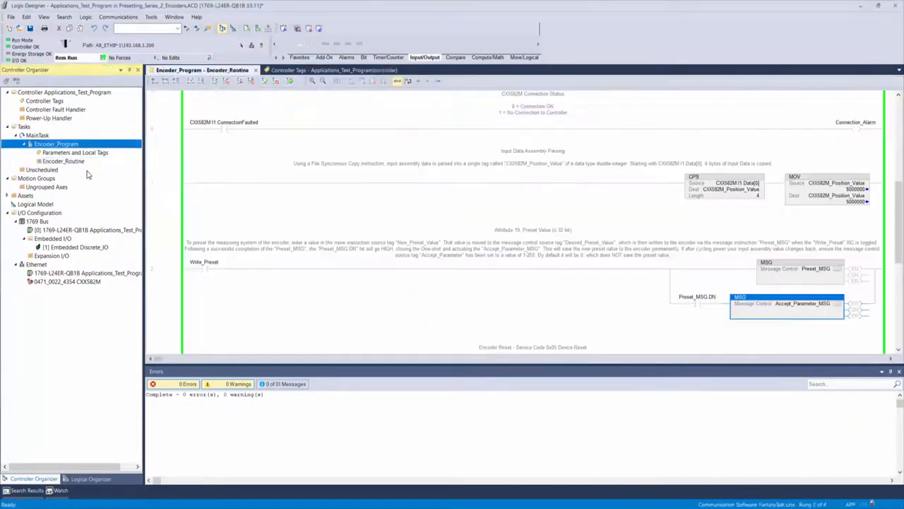
{"action": "left_click", "coordinate": [205, 271]}
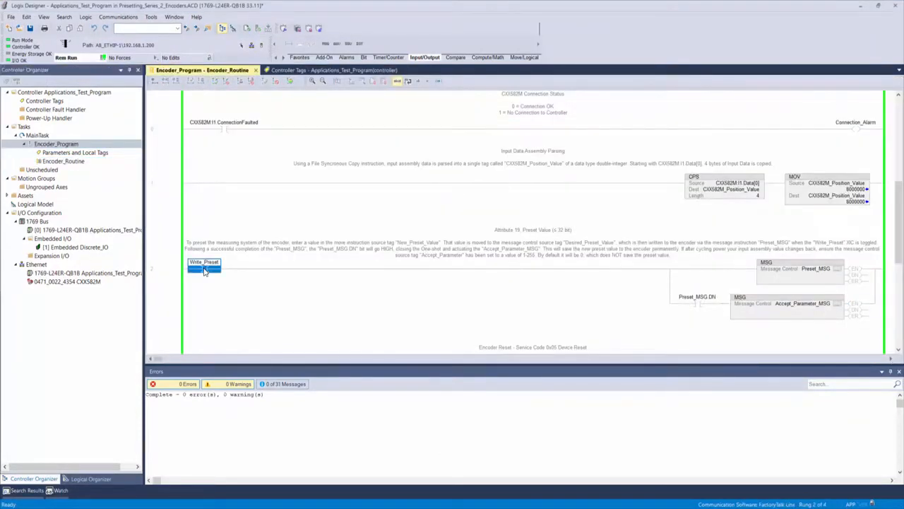
{"action": "key", "text": "ctrl+t"}
{"action": "key", "text": "ctrl+t"}
{"action": "left_click", "coordinate": [804, 185]}
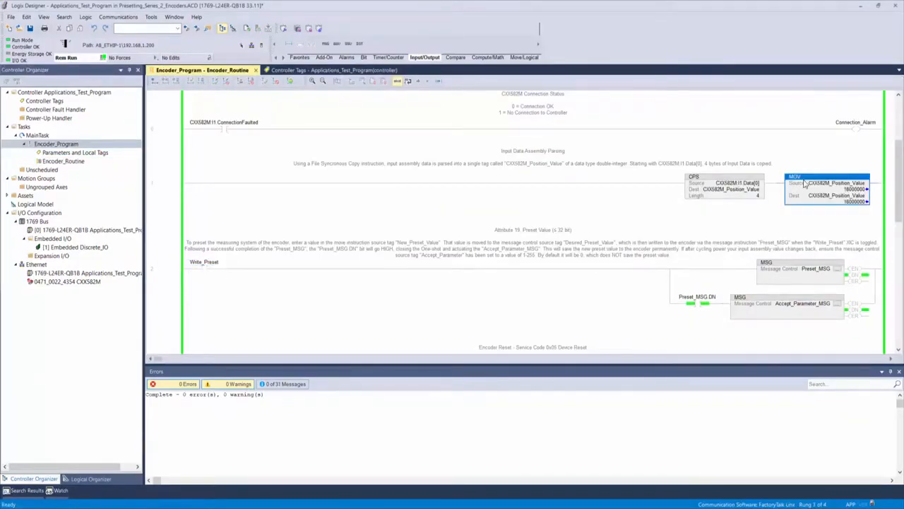
{"action": "left_click", "coordinate": [849, 203]}
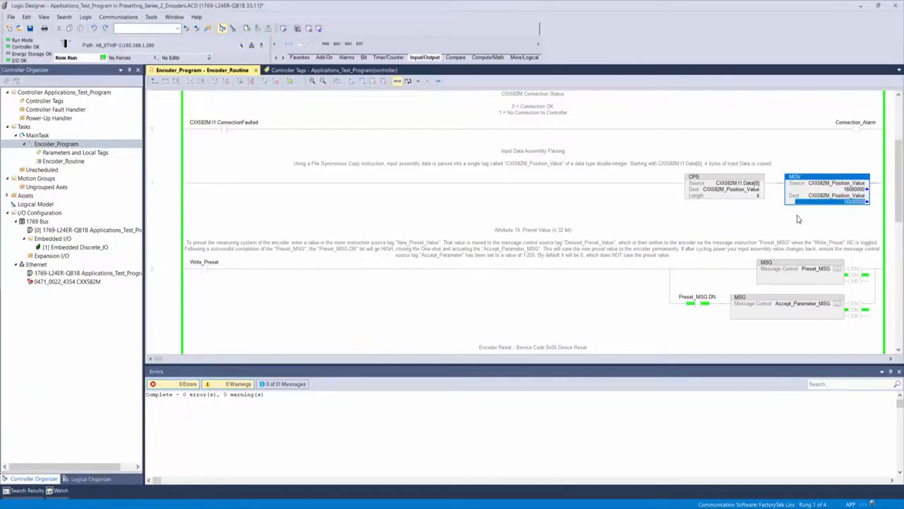